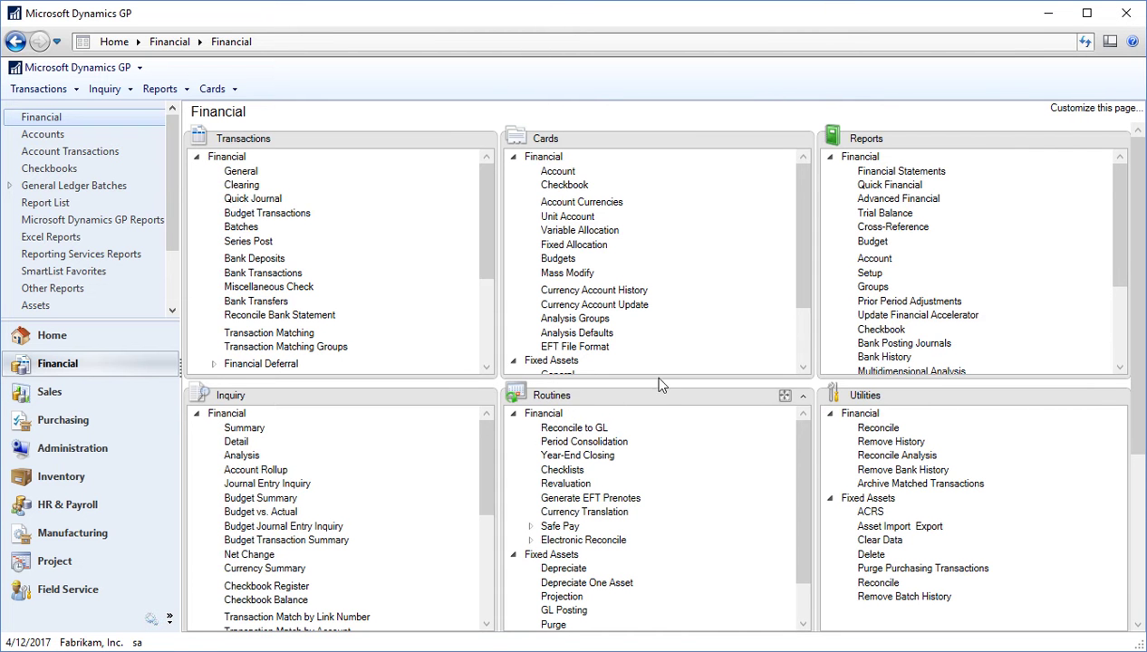
- Look up the UPTOWN TRUST checkbook and view its EFT bank setup
click(560, 186)
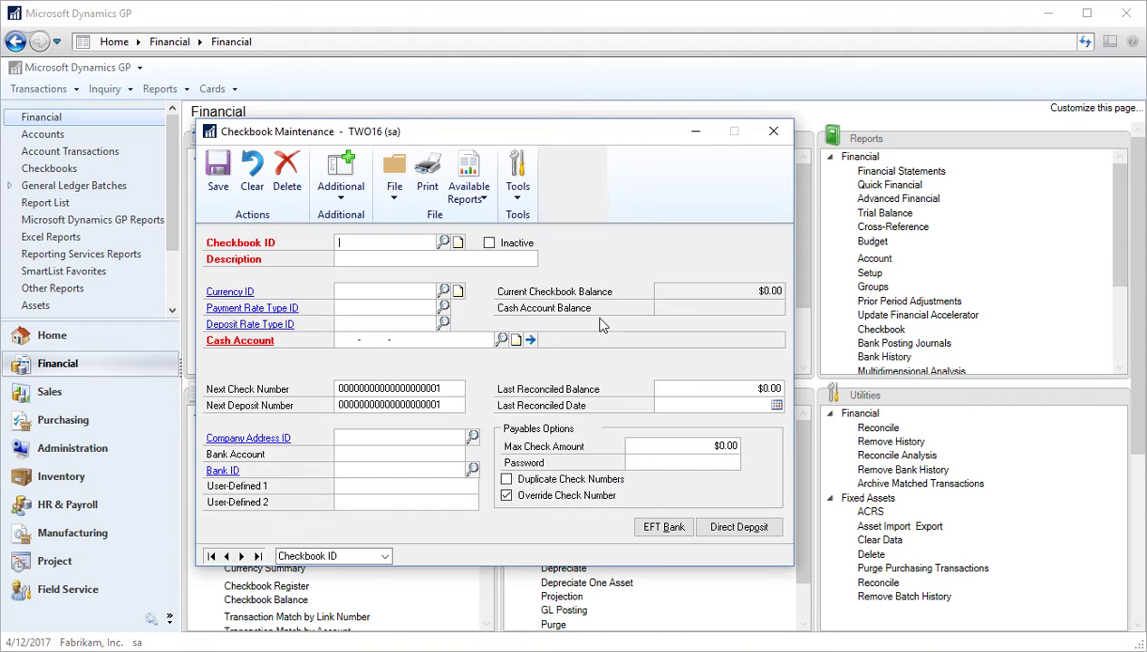
click(443, 243)
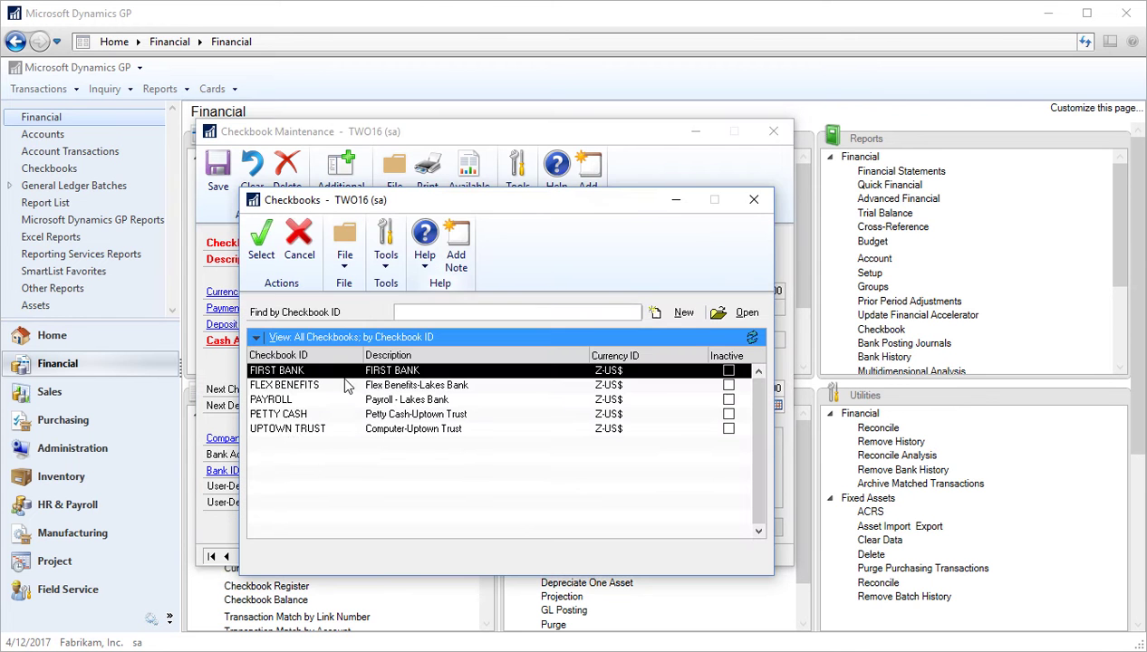
double_click(290, 430)
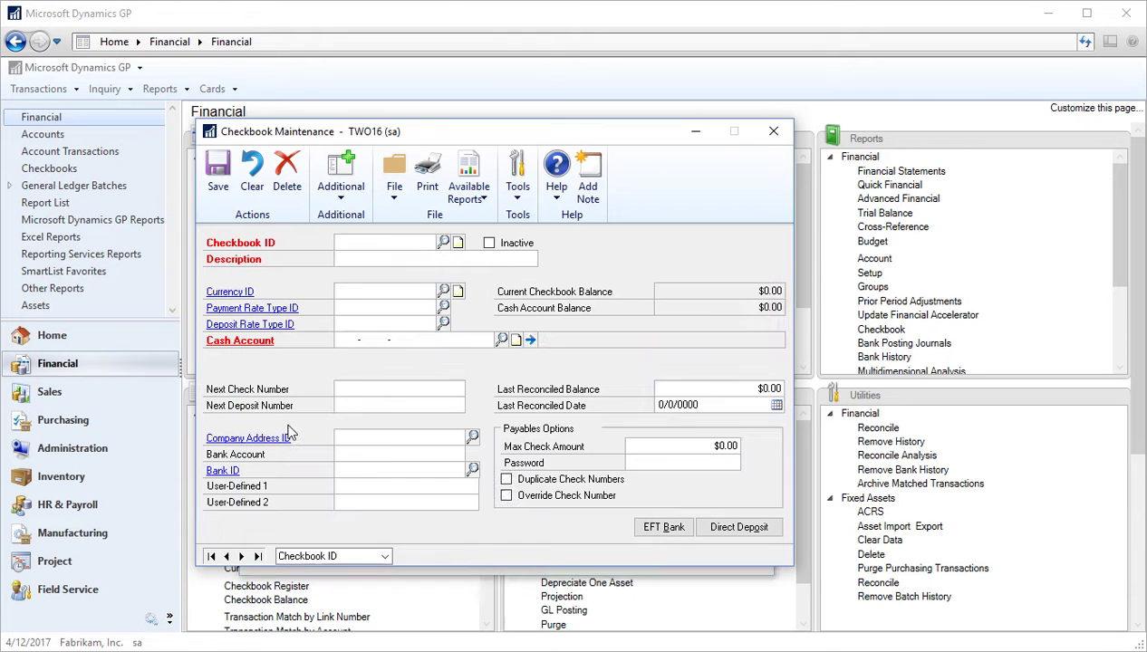
click(662, 528)
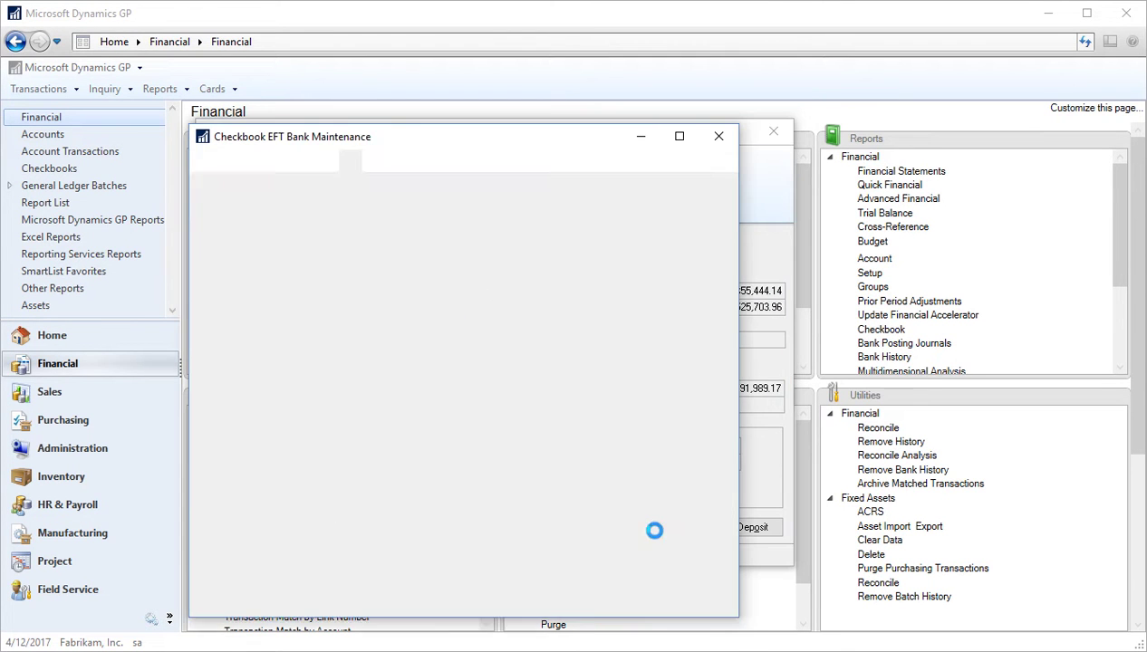
drag(498, 143, 528, 113)
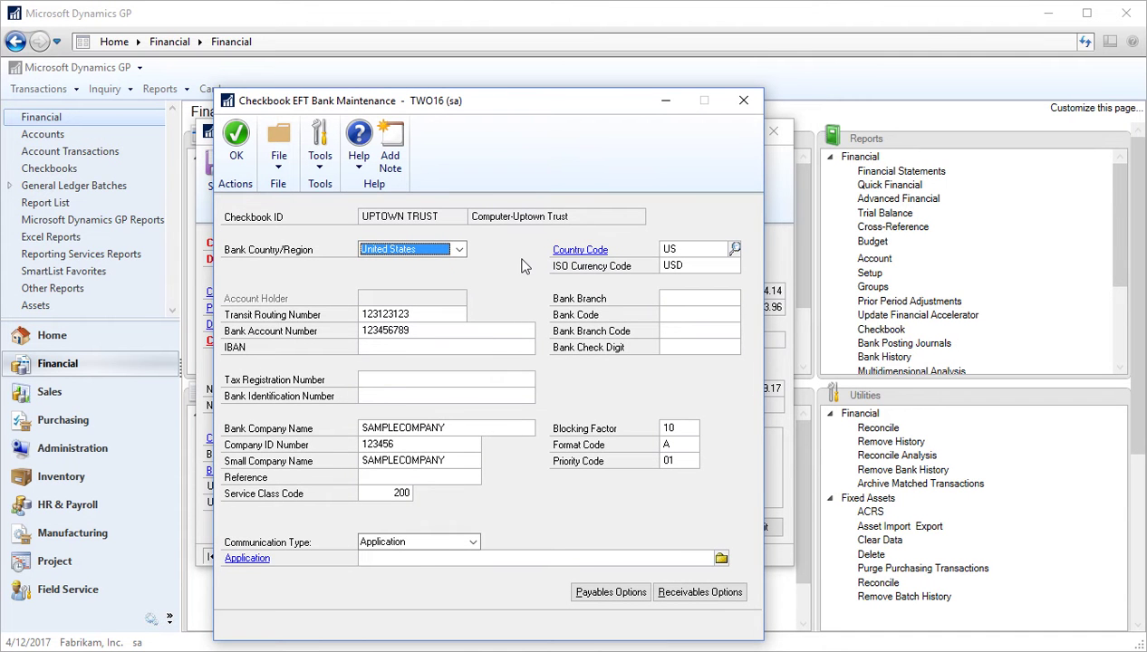
drag(540, 102, 544, 80)
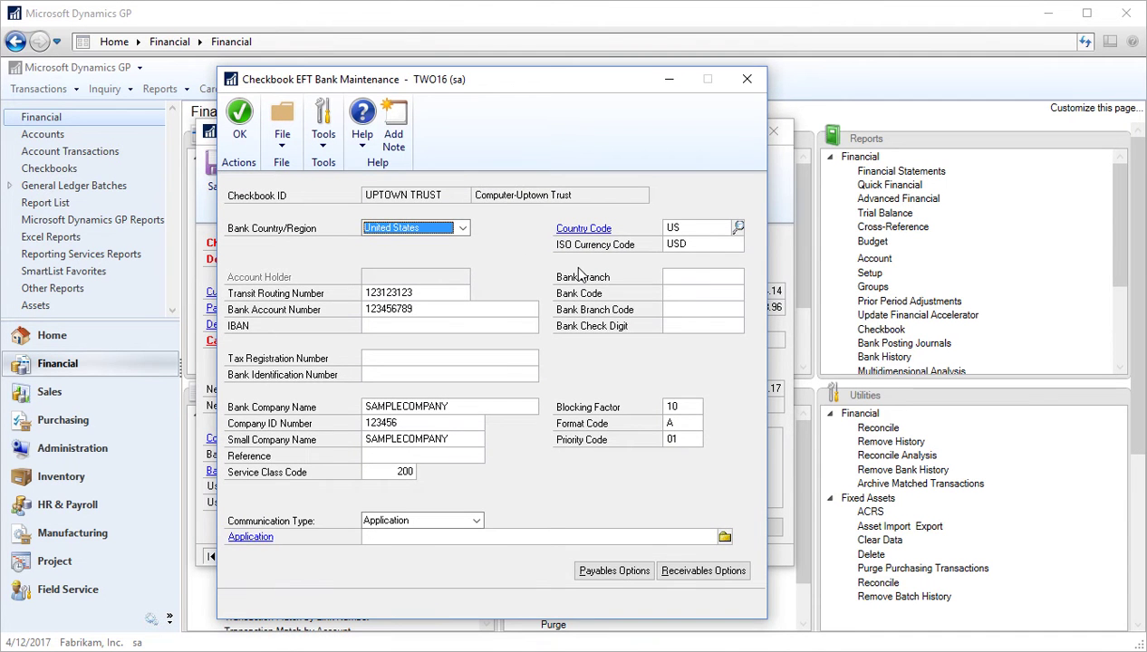
- Review the EFT payables options for the UPTOWN TRUST checkbook, then close its maintenance windows
click(614, 573)
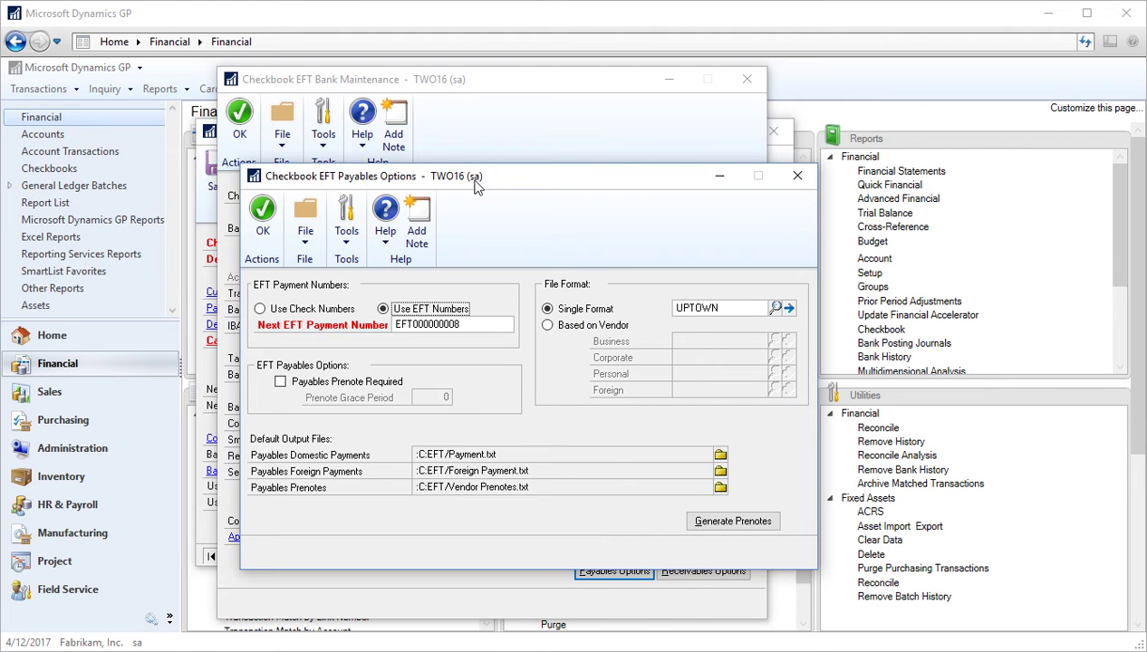
drag(471, 178, 487, 162)
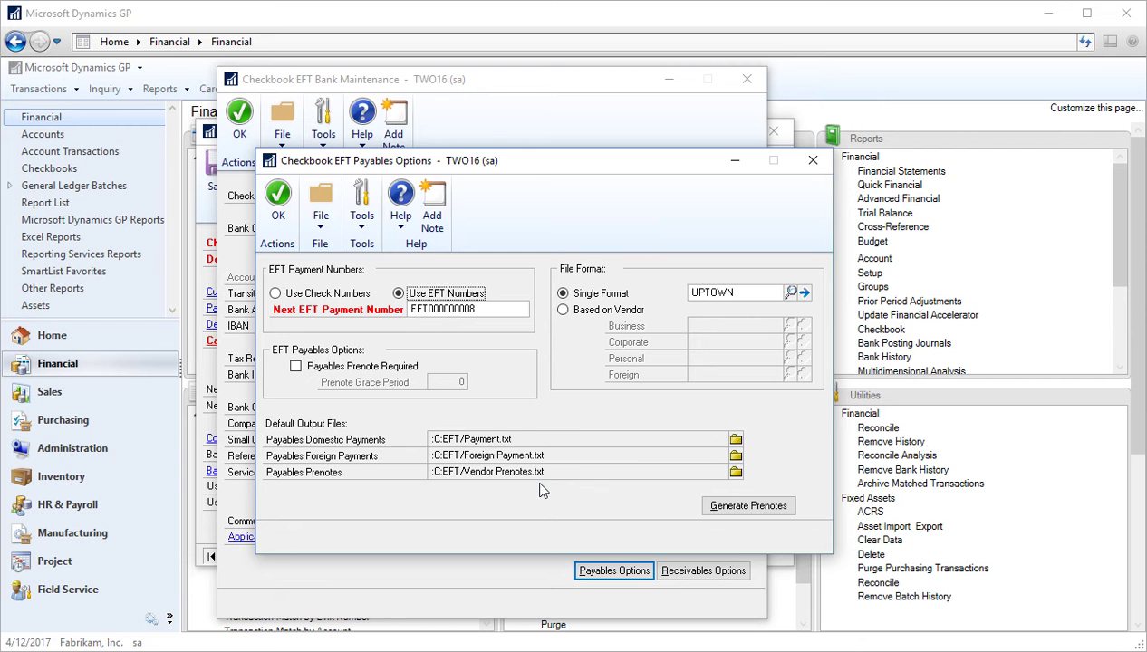
click(274, 201)
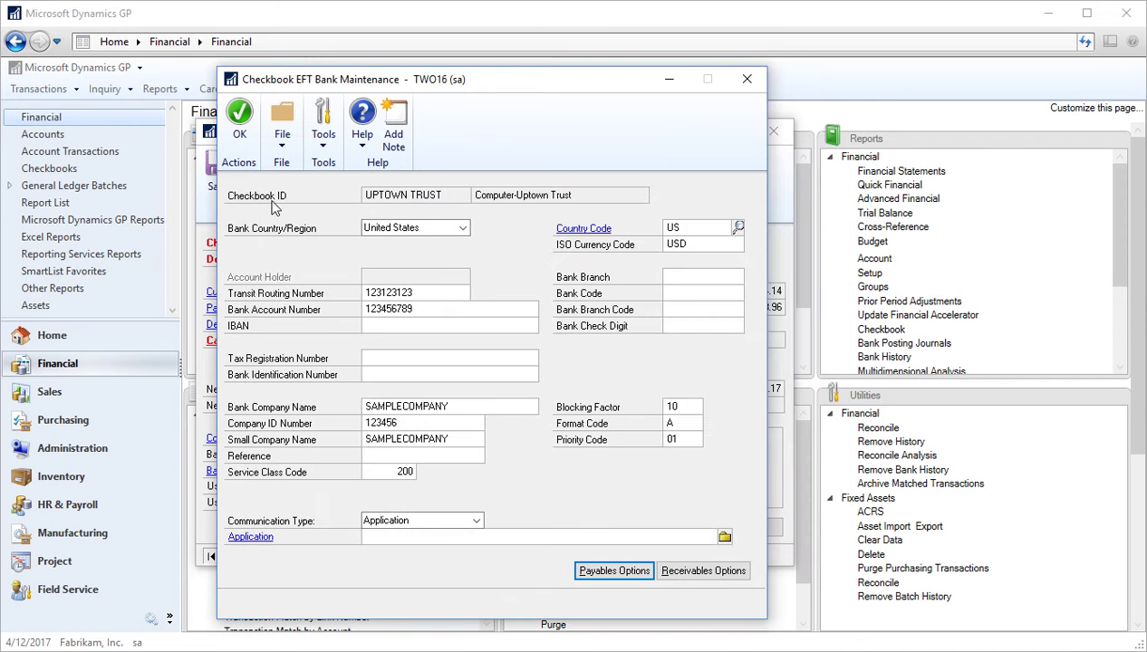
click(239, 127)
click(773, 132)
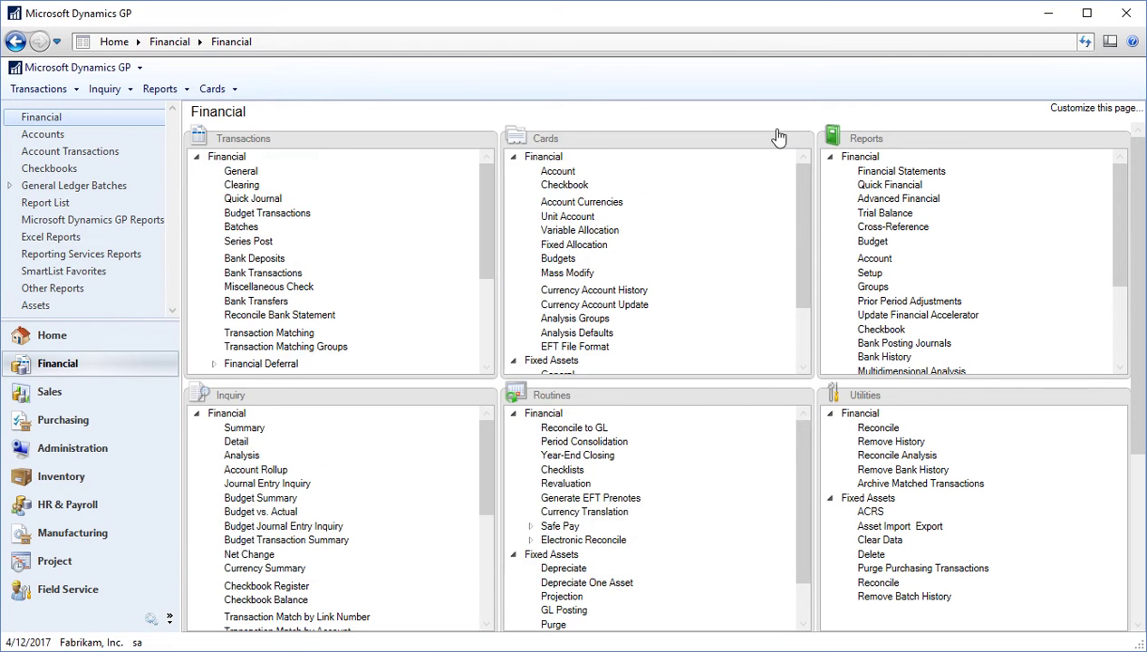
- Look up vendor ACETRAVE0001 in the purchasing vendor records and display its vendor card
click(95, 421)
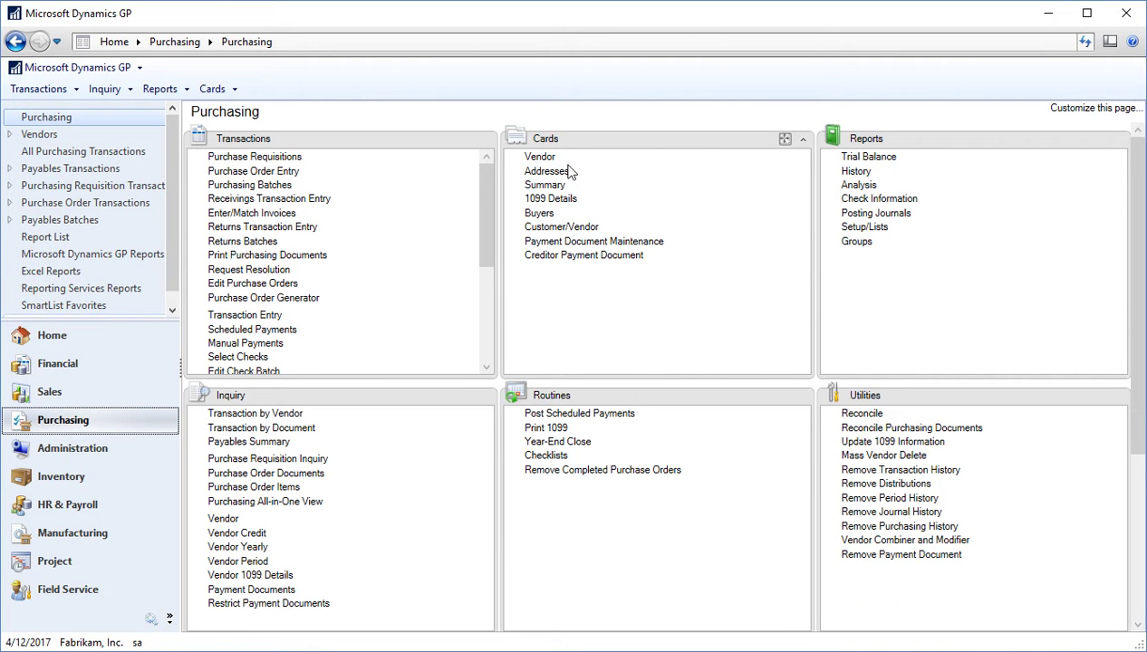
click(543, 159)
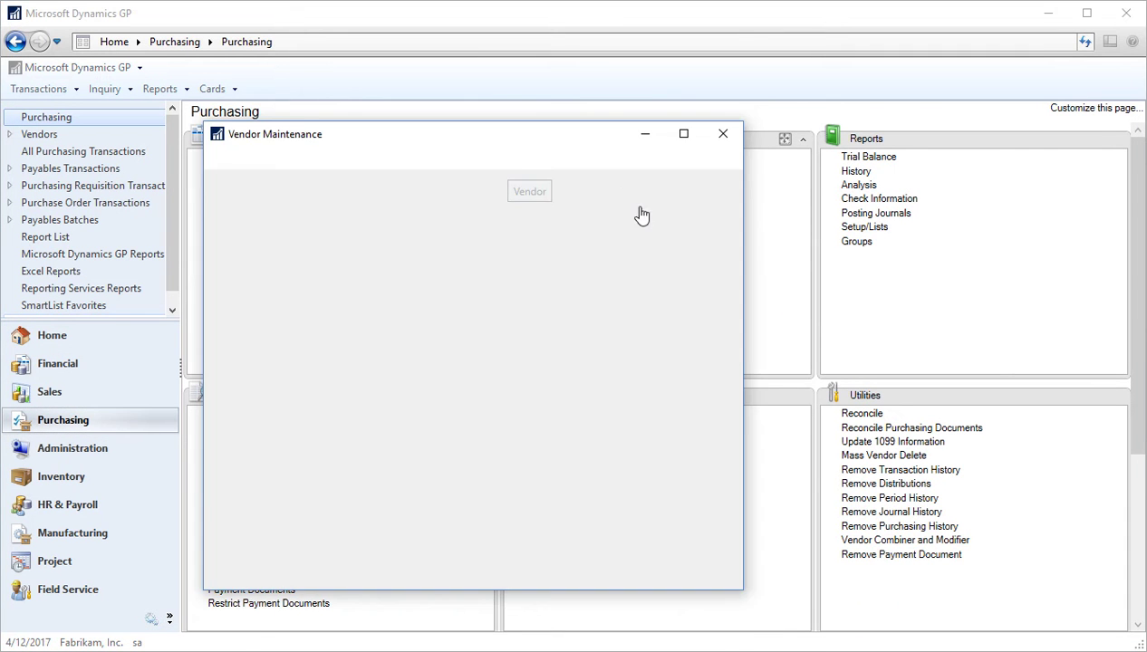
drag(498, 129, 519, 87)
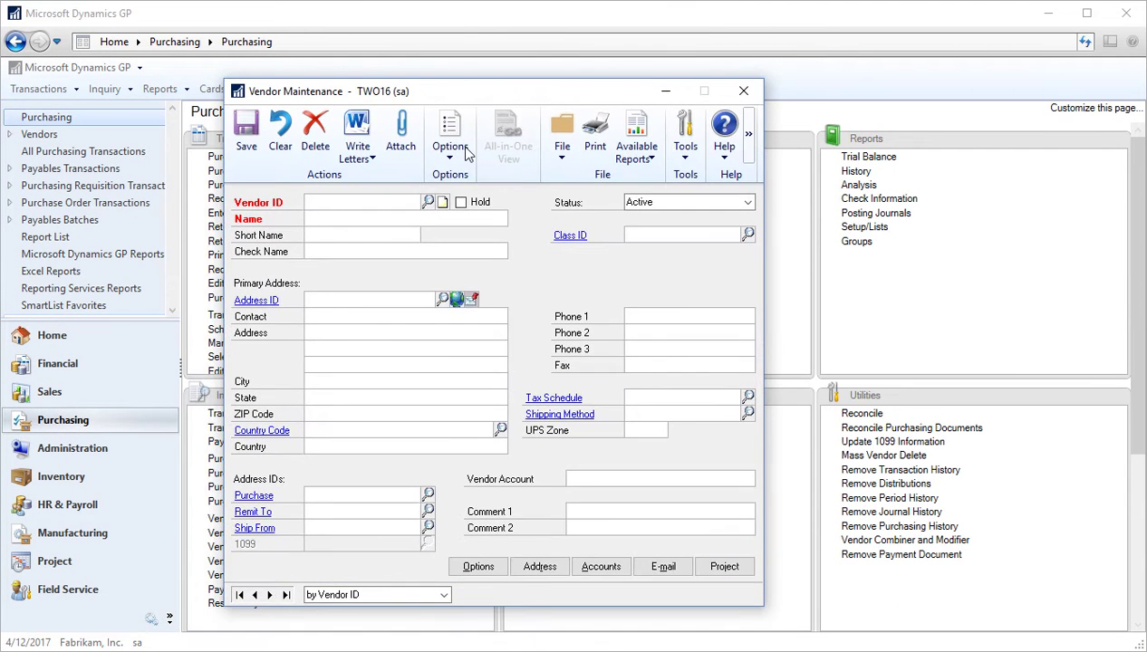
click(428, 202)
double_click(311, 361)
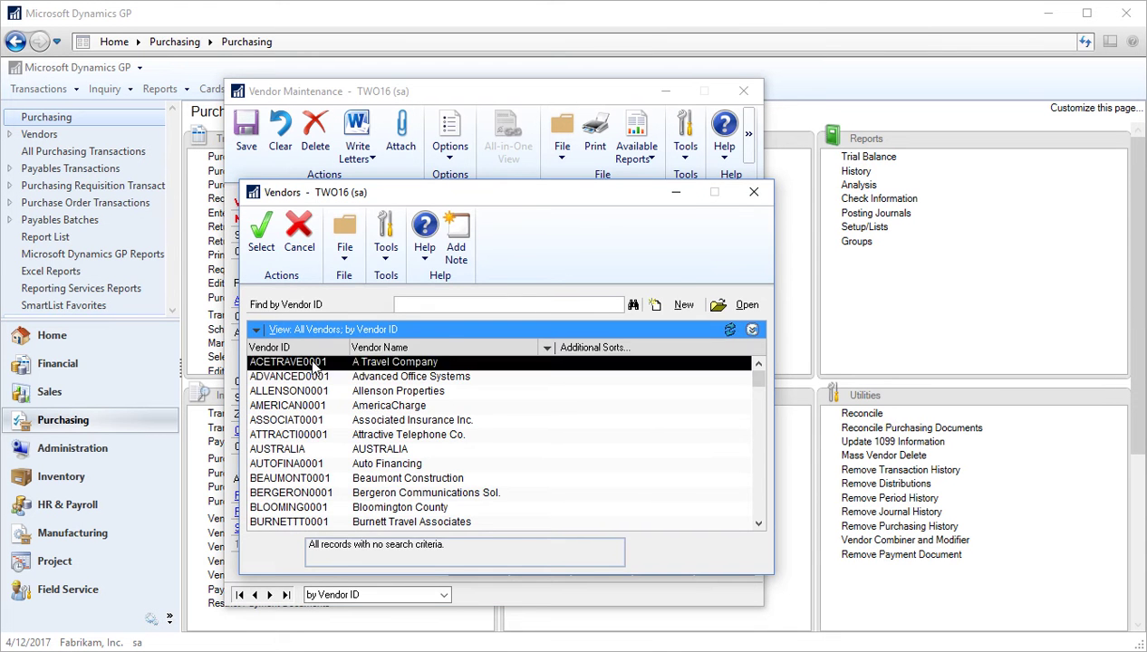
drag(522, 97, 510, 74)
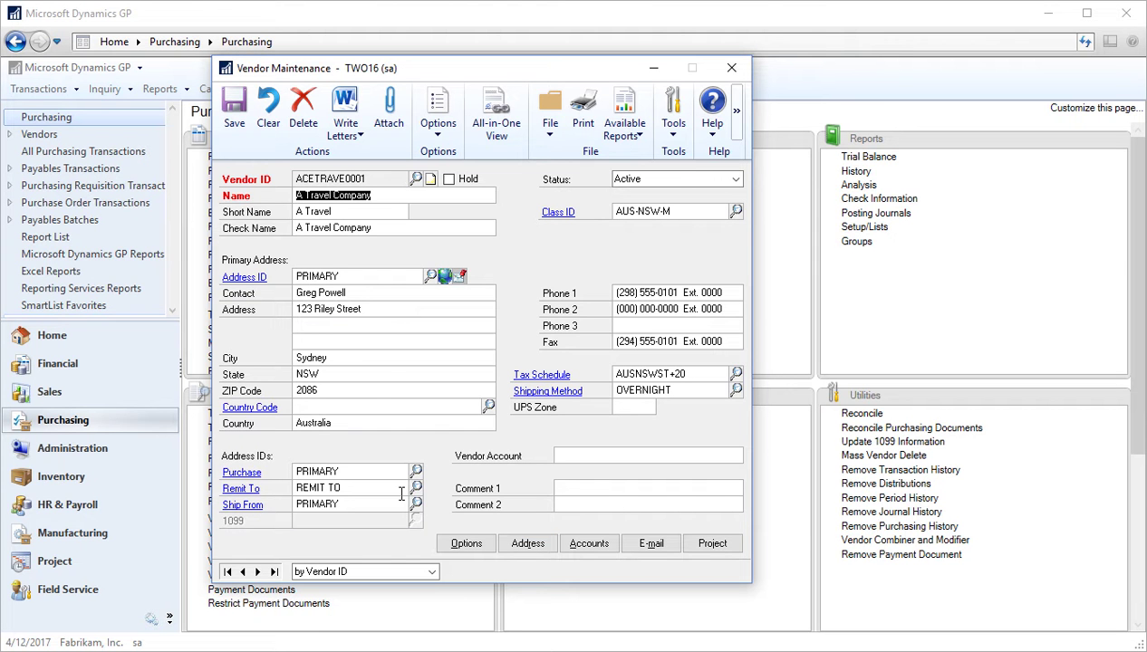
- Review the EFT bank details of the vendor's REMIT TO address, then close the vendor windows
click(252, 491)
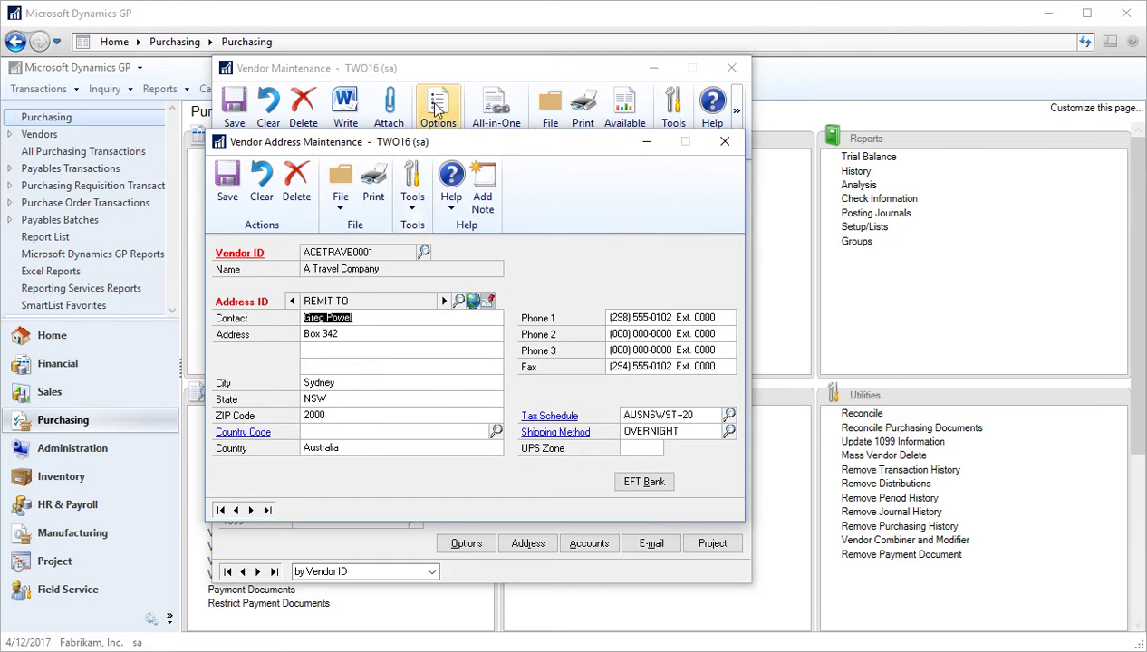
drag(467, 141, 502, 127)
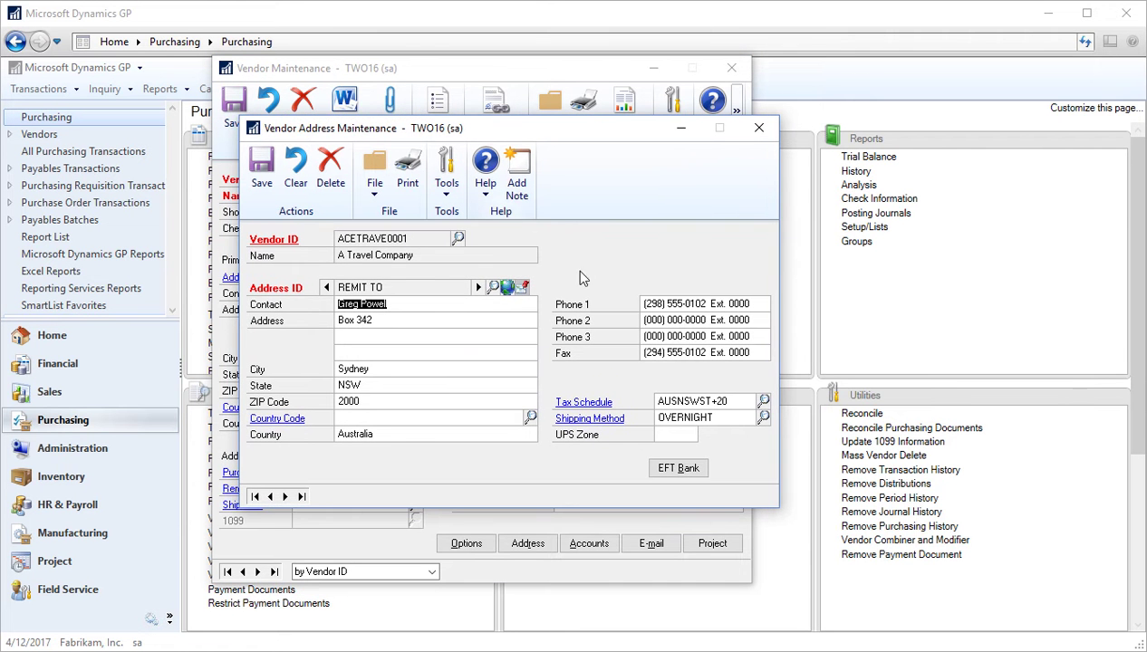
click(685, 471)
drag(556, 130, 598, 94)
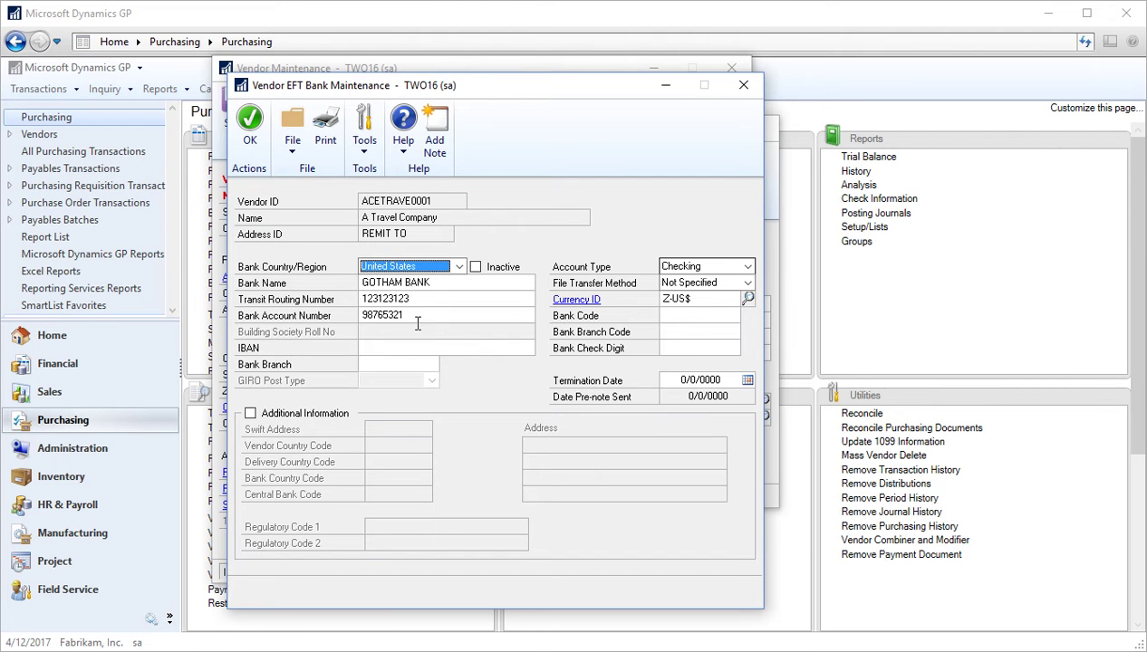
click(250, 127)
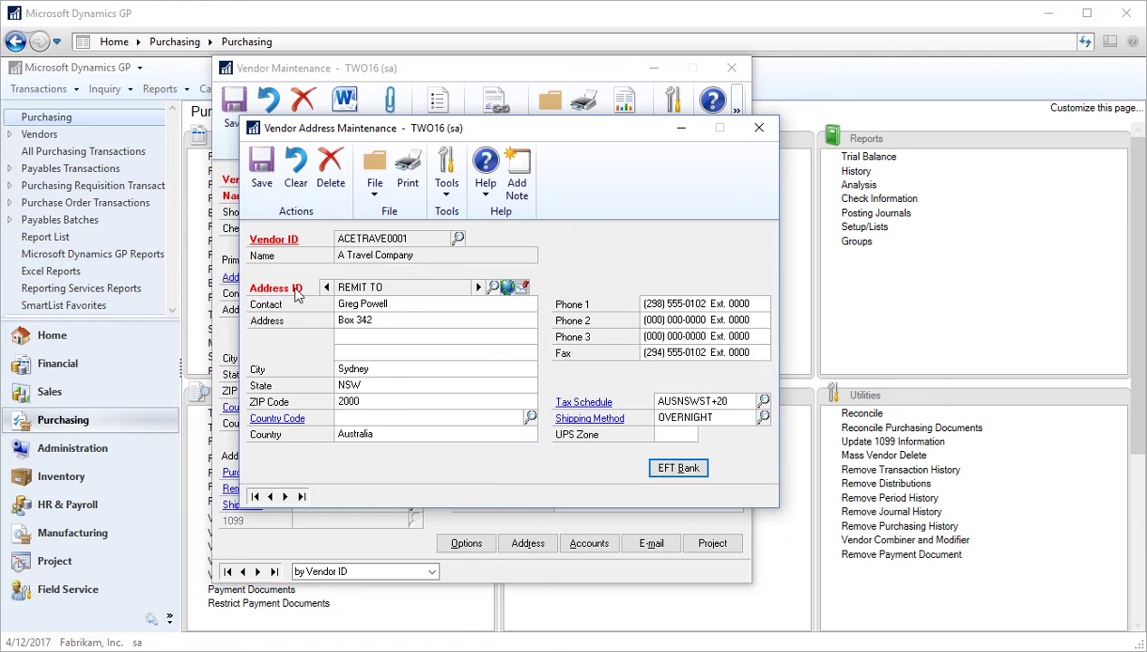
click(747, 122)
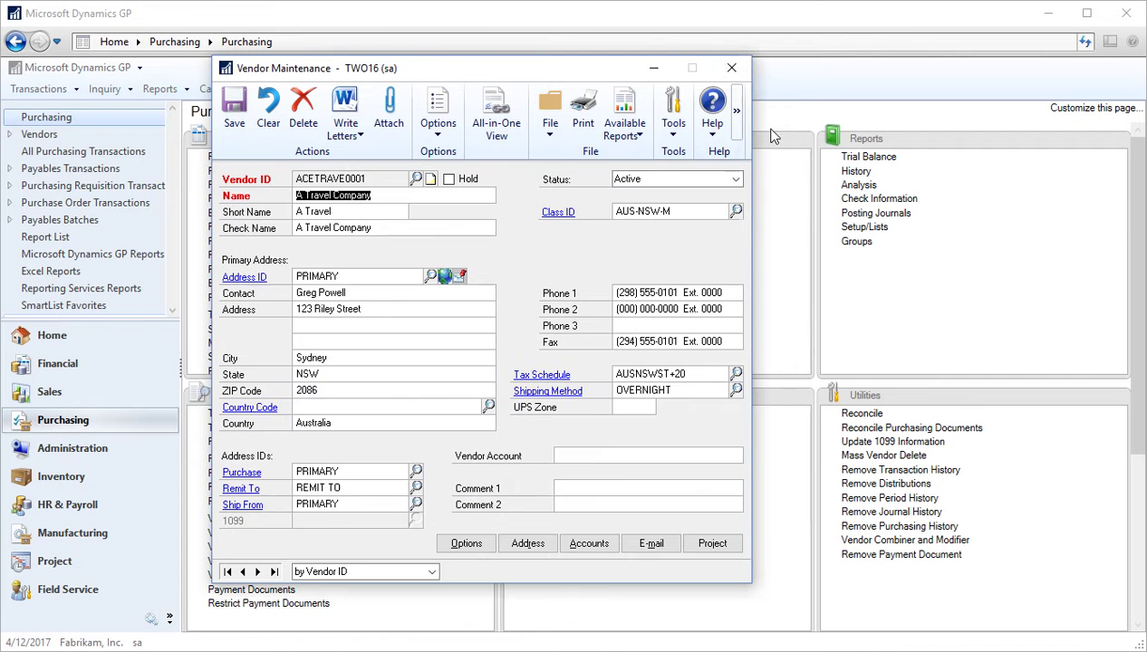
click(732, 69)
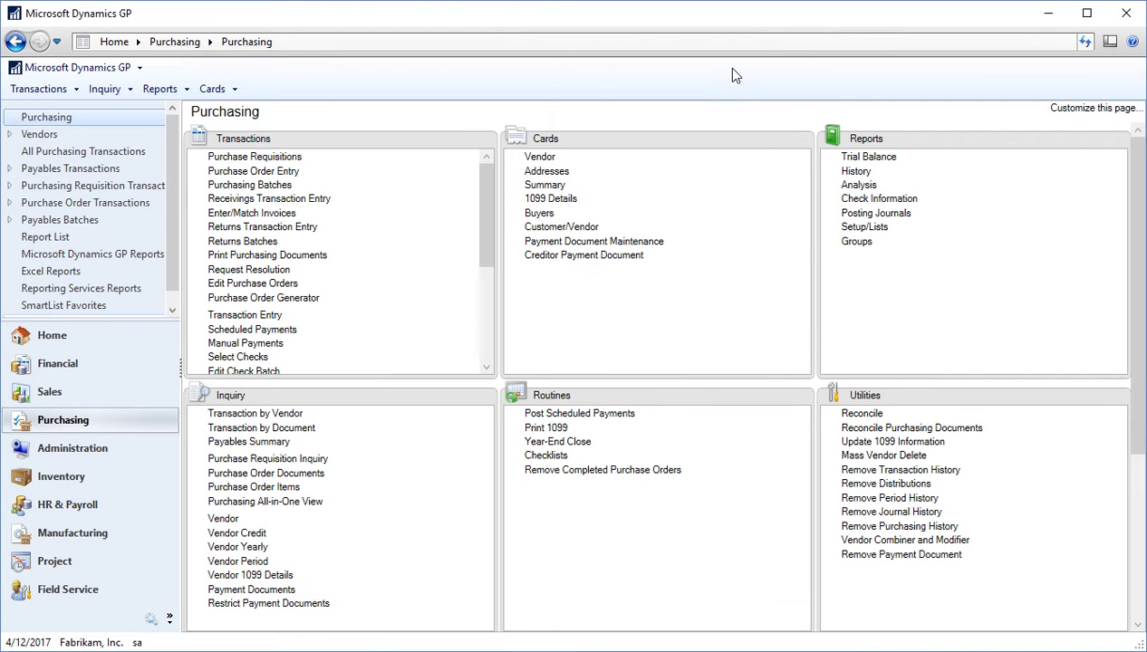
- Start editing a payables check batch and add a new batch with the ID MTB 20170412
drag(485, 233, 486, 284)
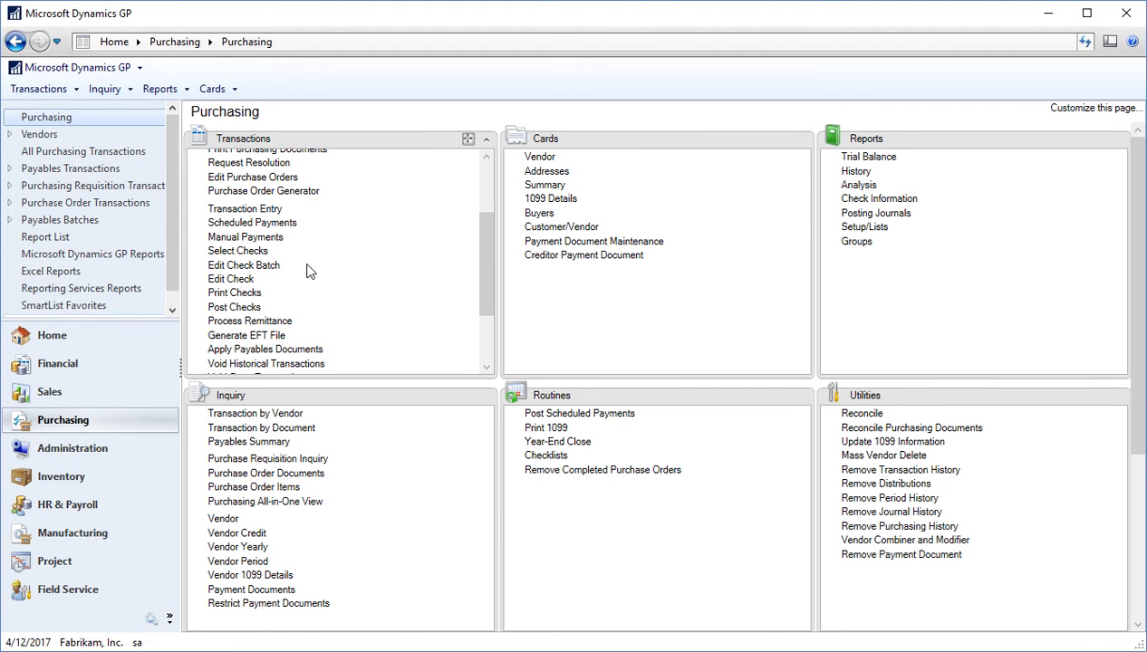
click(258, 265)
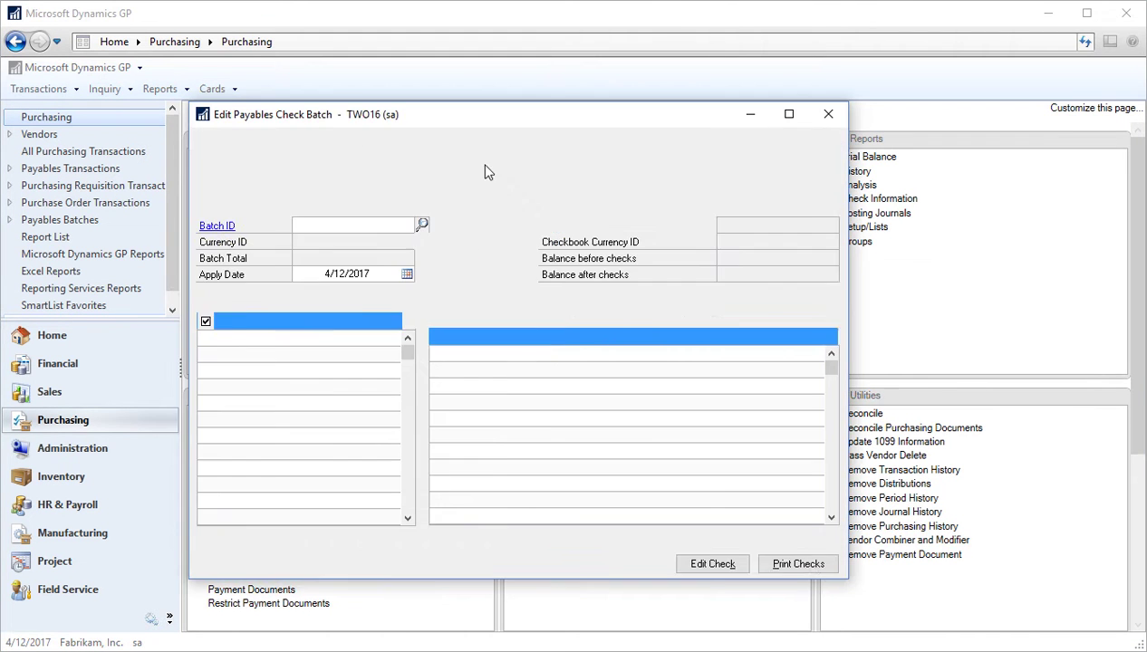
drag(475, 112, 573, 126)
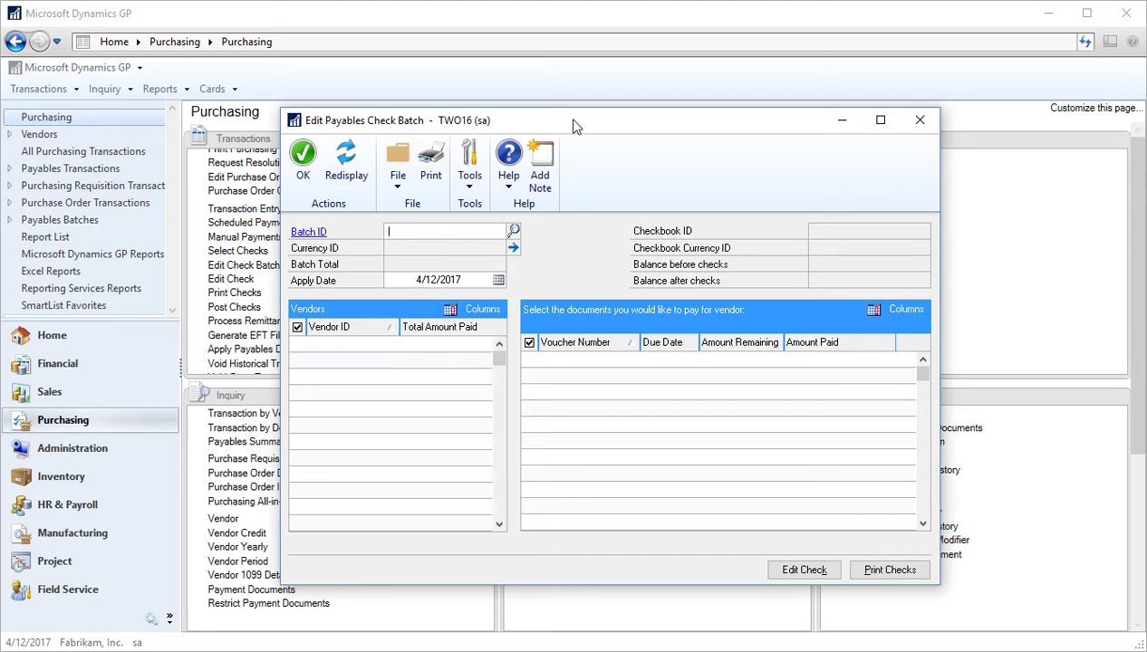
text(M)
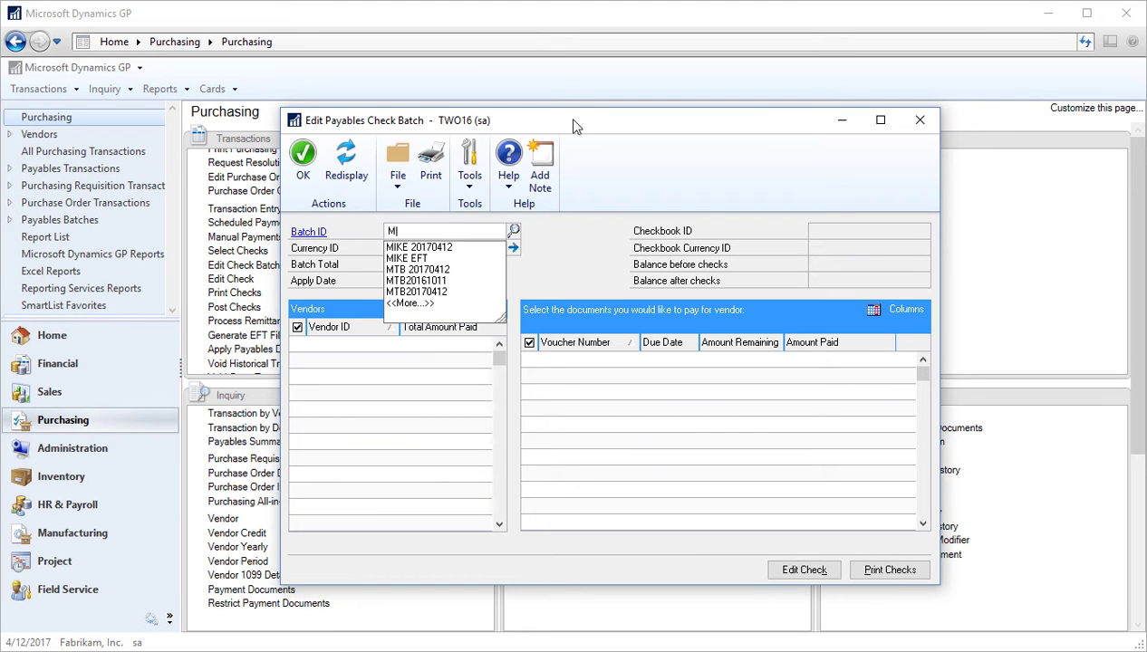
text(TB 20170412)
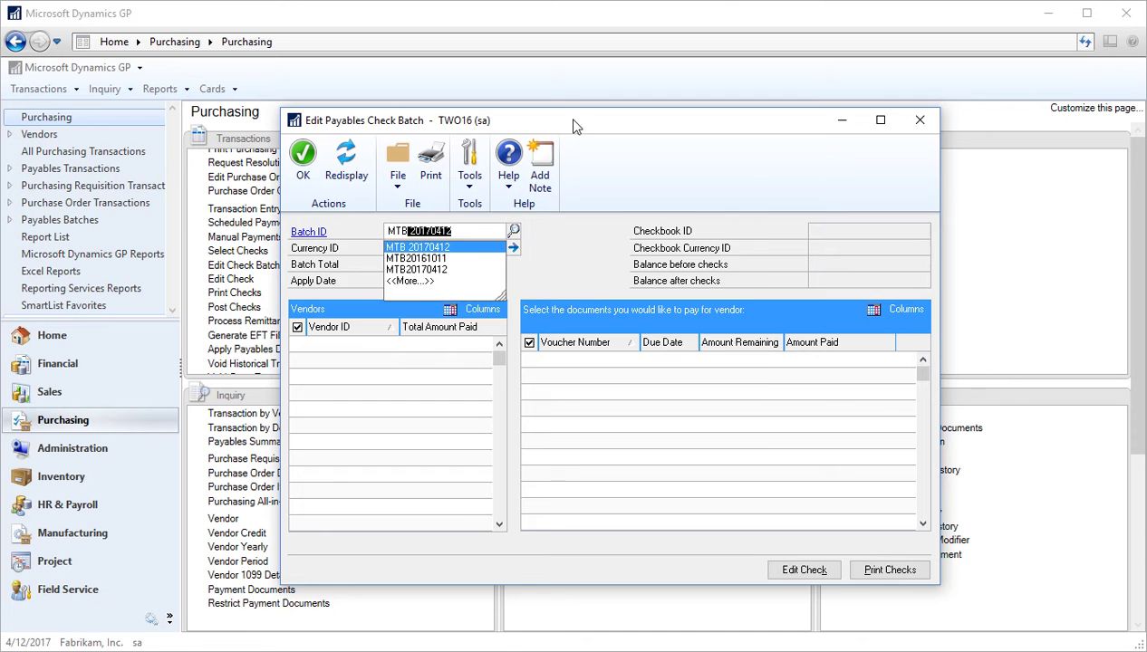
key(Tab)
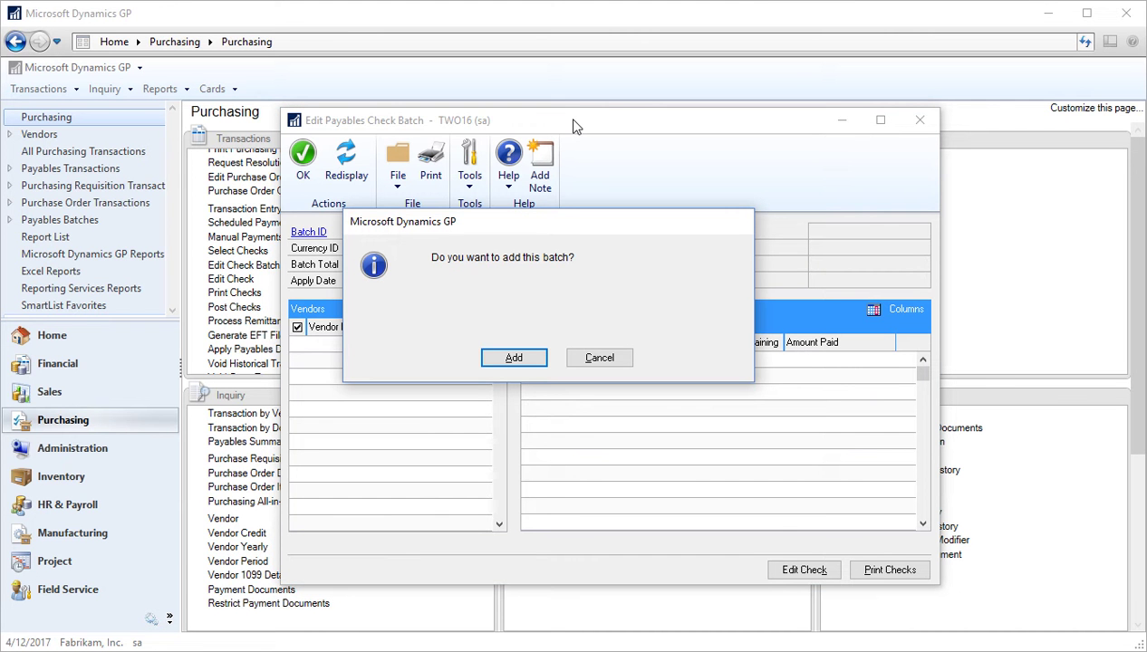
click(512, 357)
- Set the new batch's payment method to EFT and its checkbook to UPTOWN TRUST, and save the batch
drag(584, 161, 558, 152)
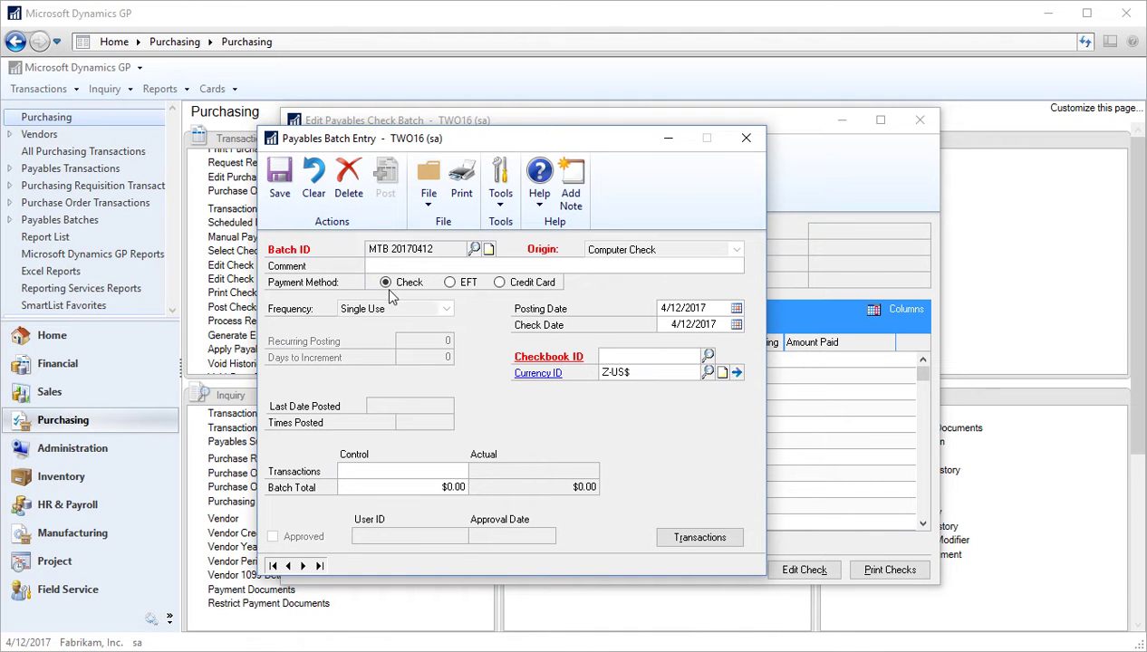
click(450, 283)
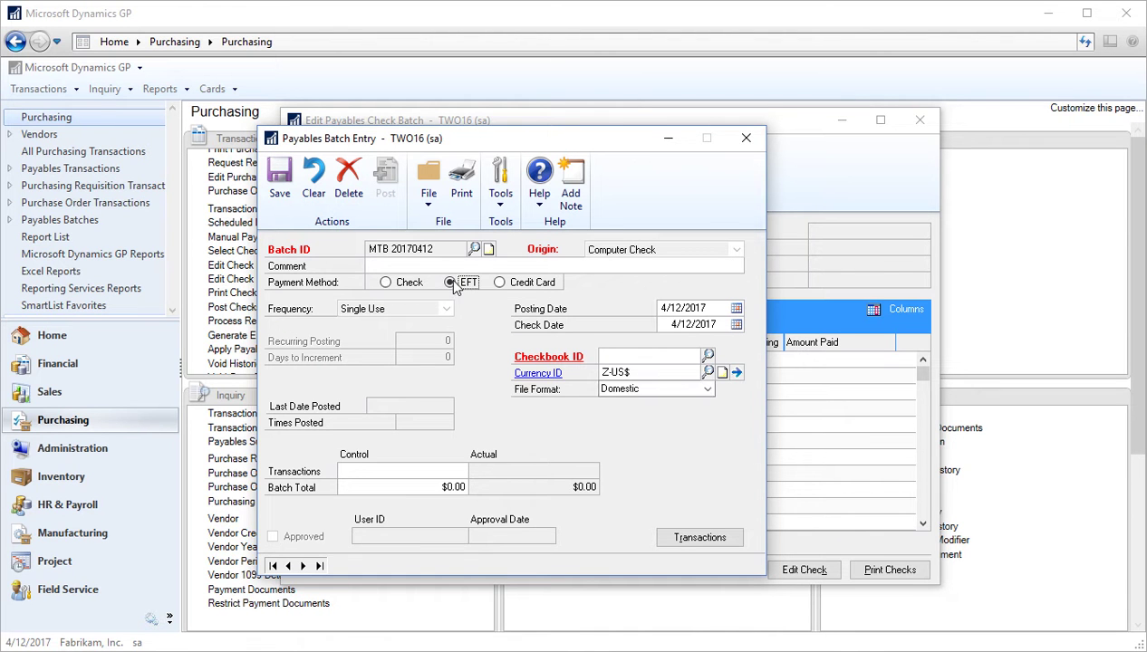
click(626, 356)
text(UP)
click(663, 372)
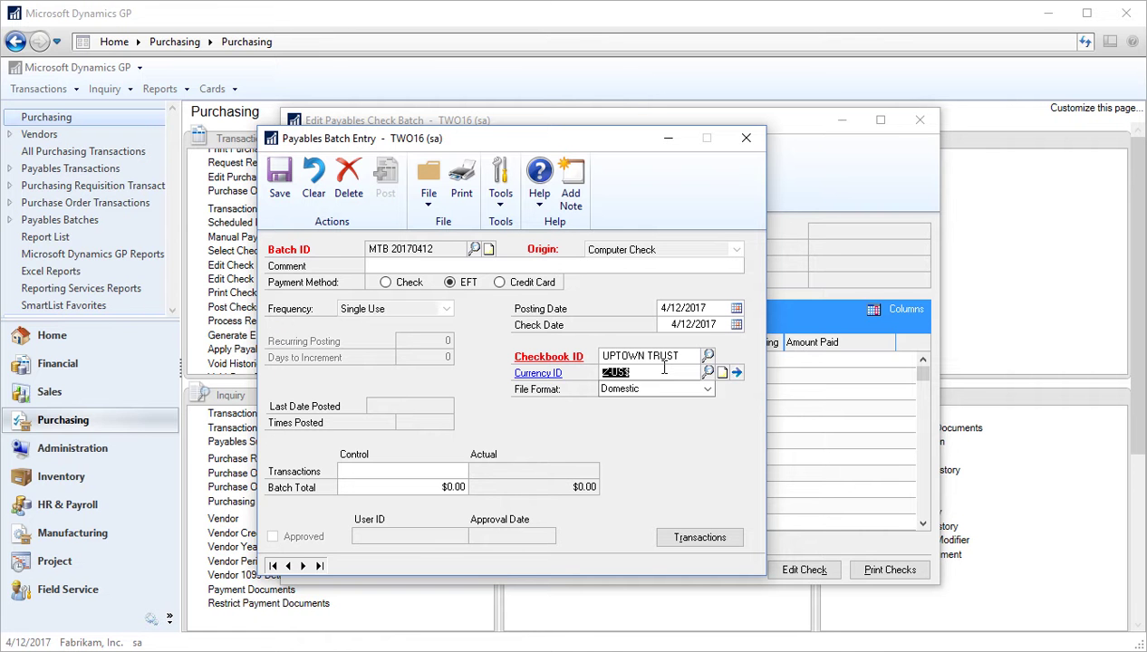
click(279, 177)
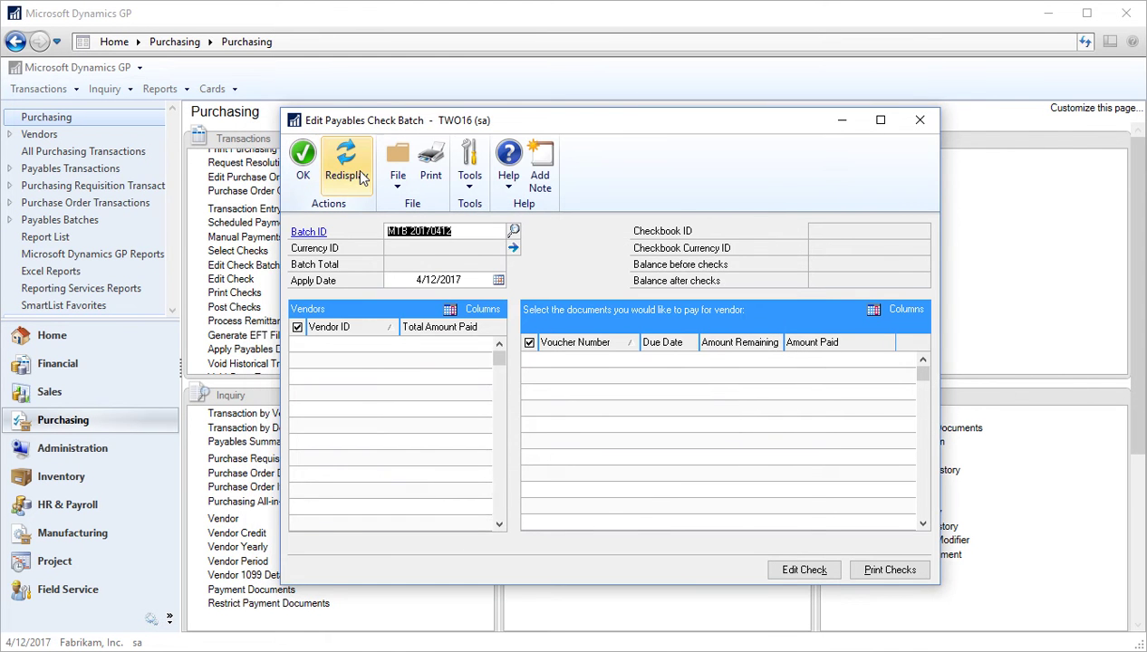
- Redisplay the batch and select vouchers ending in 487 and 488 for ACETRAVE0001 and 489 for ADVANCED0001 for payment
click(347, 168)
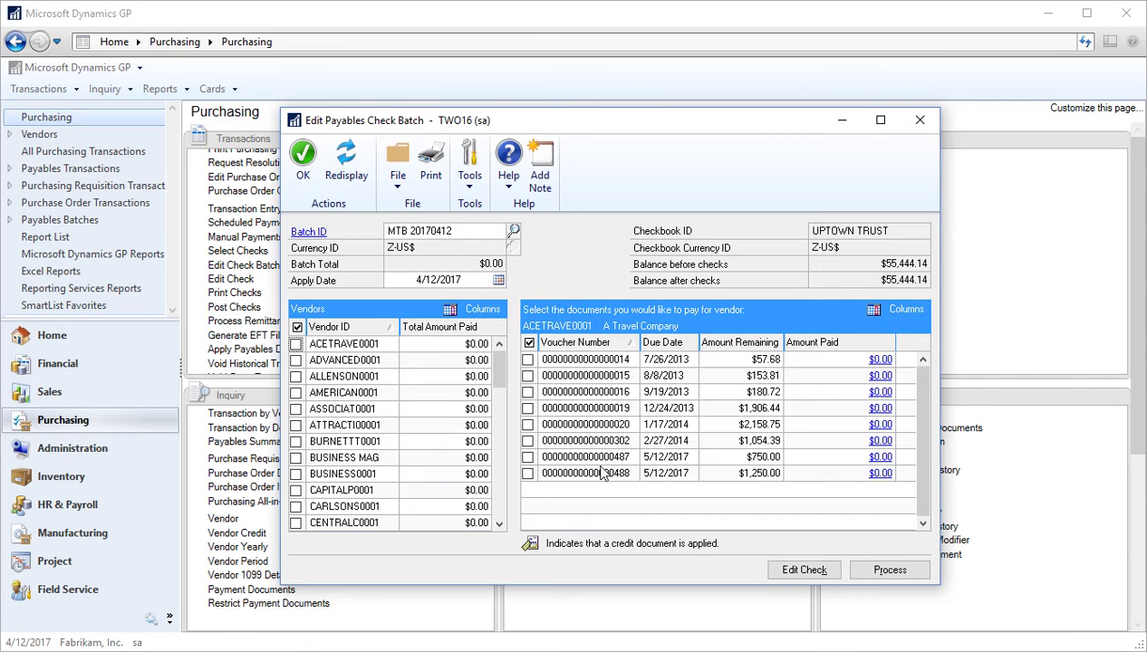
click(527, 456)
click(527, 472)
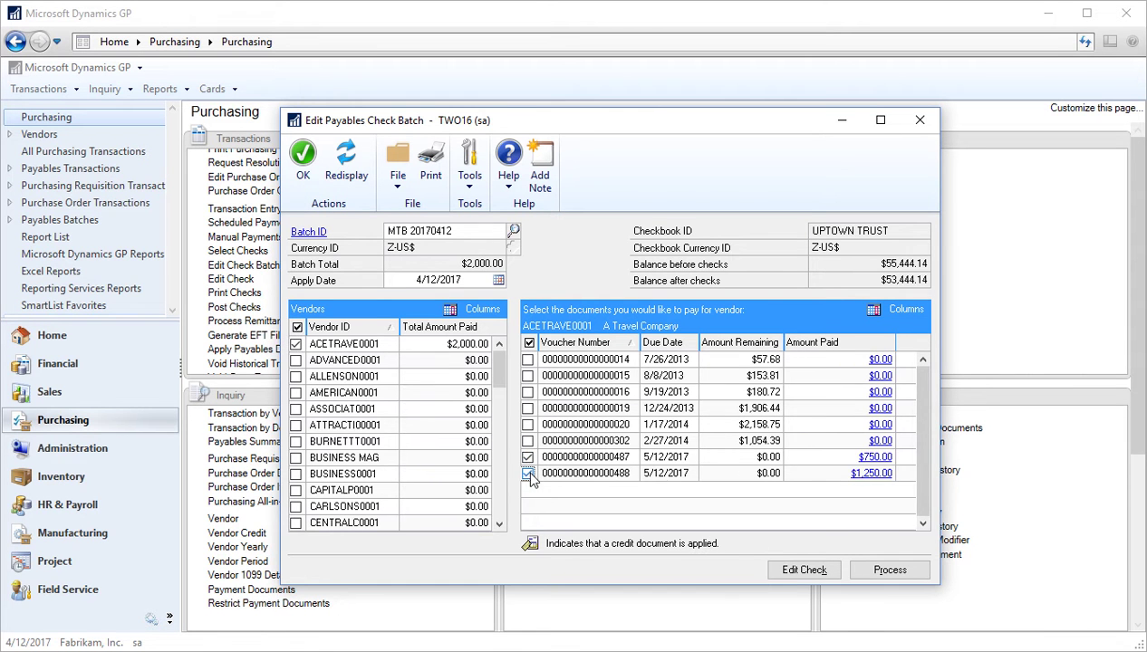
click(341, 361)
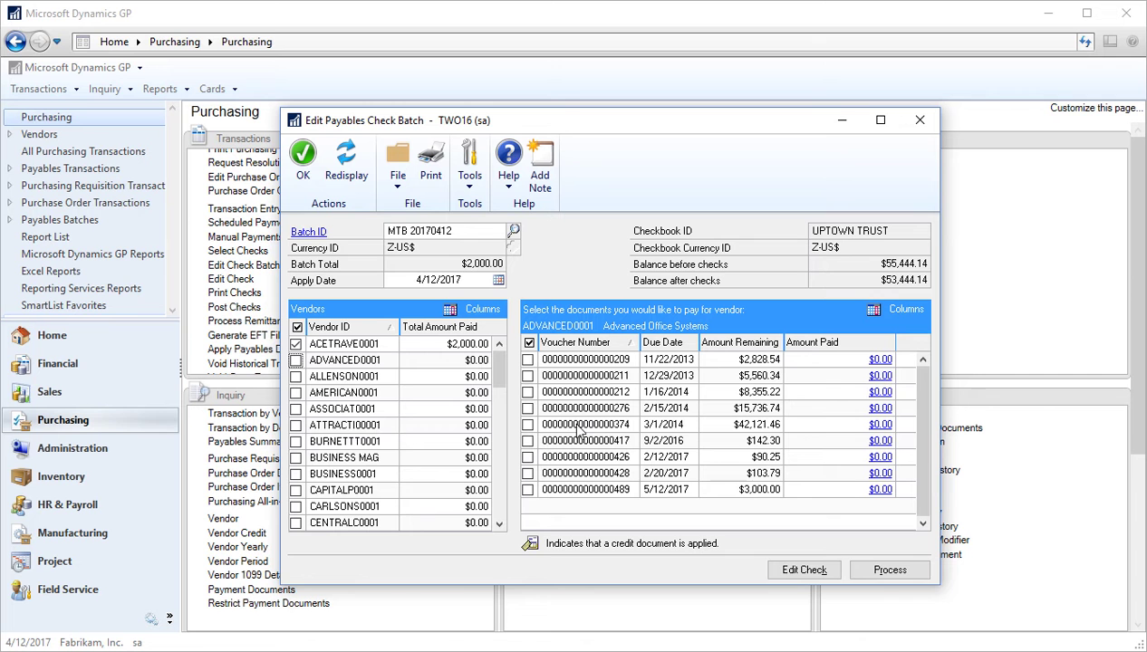
click(528, 491)
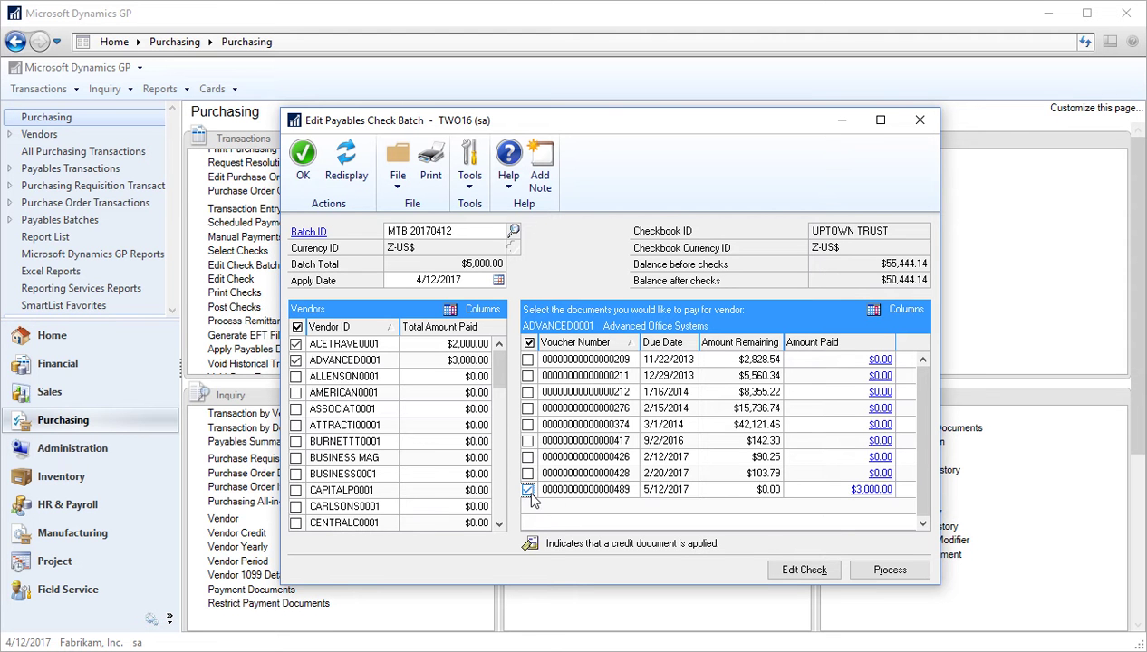
- Try to select the voucher ending in 471 for ASSOCIAT0001 for payment, and dismiss the message
click(347, 409)
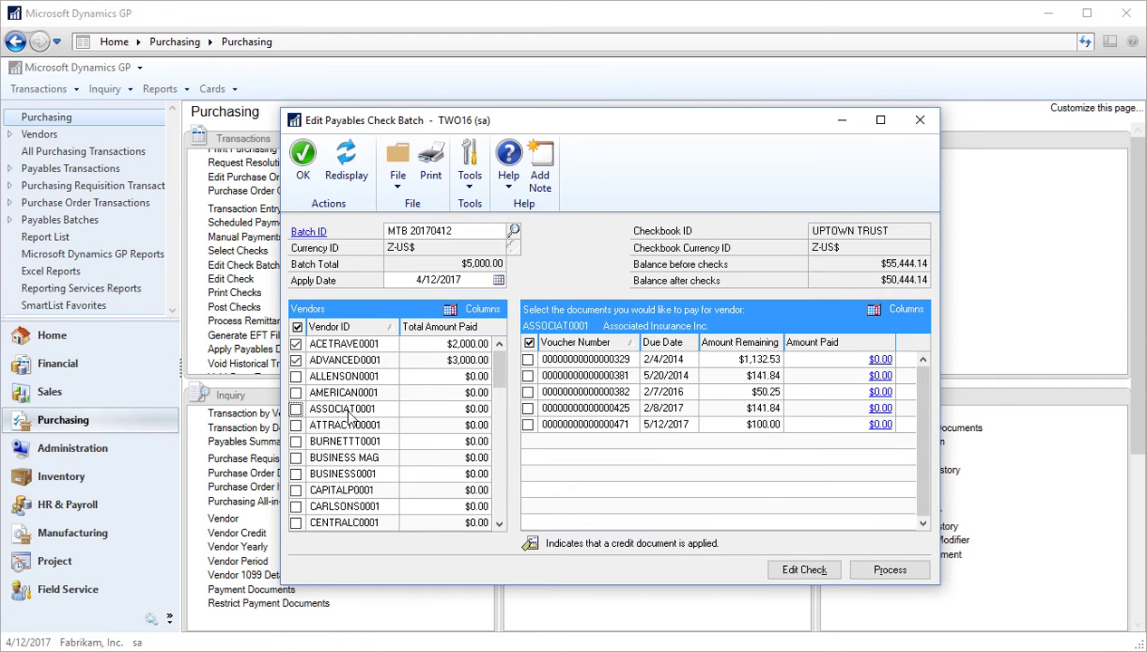
click(527, 424)
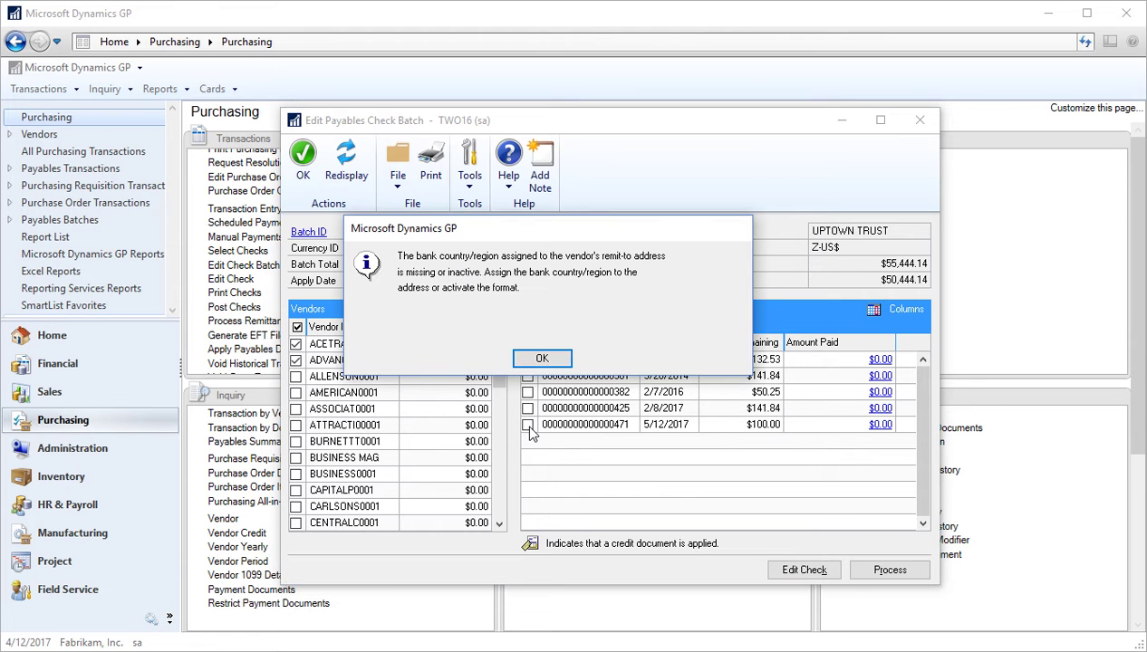
click(545, 359)
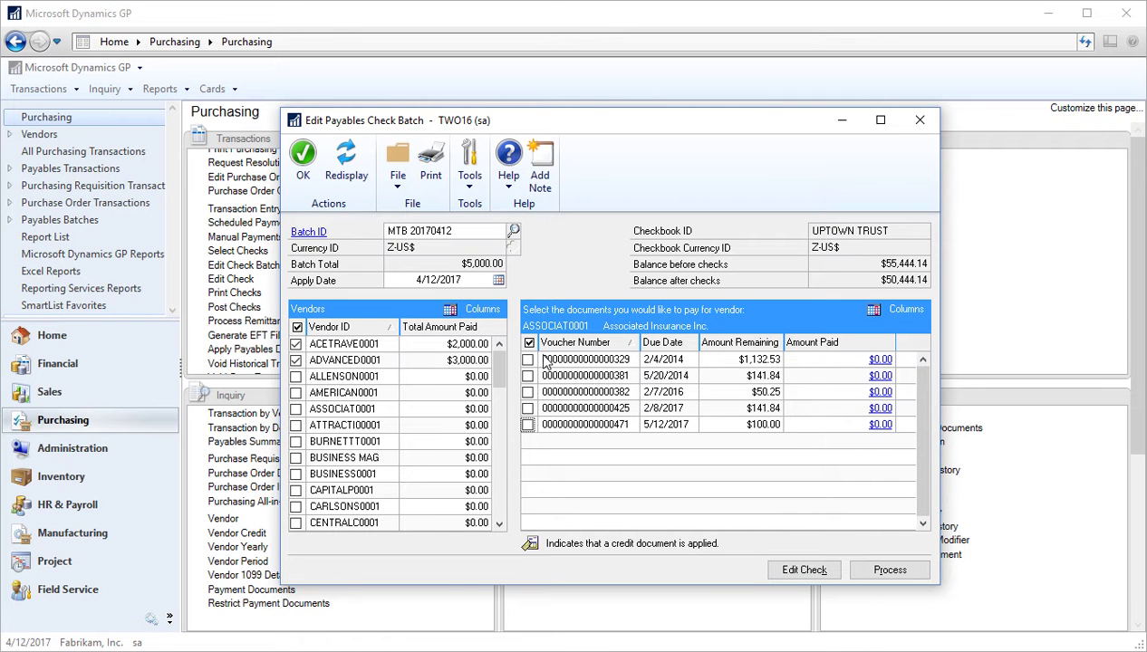
- Return to vendor ACETRAVE0001, process batch MTB 20170412, and run its EFT payments through Print Payables Checks
click(367, 352)
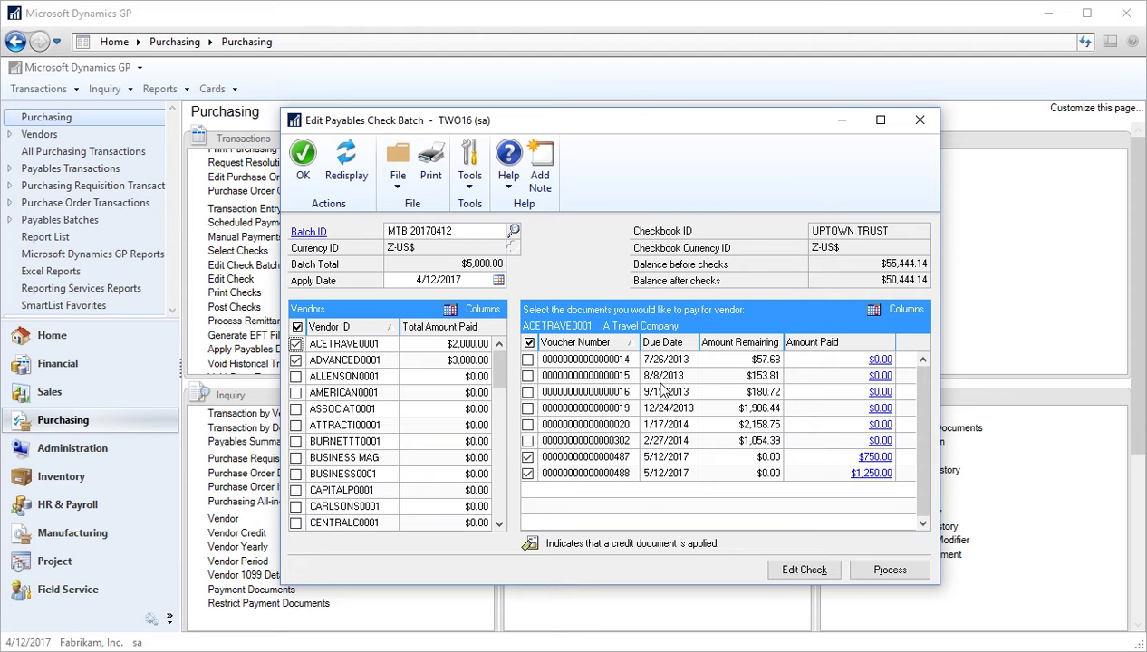
click(888, 571)
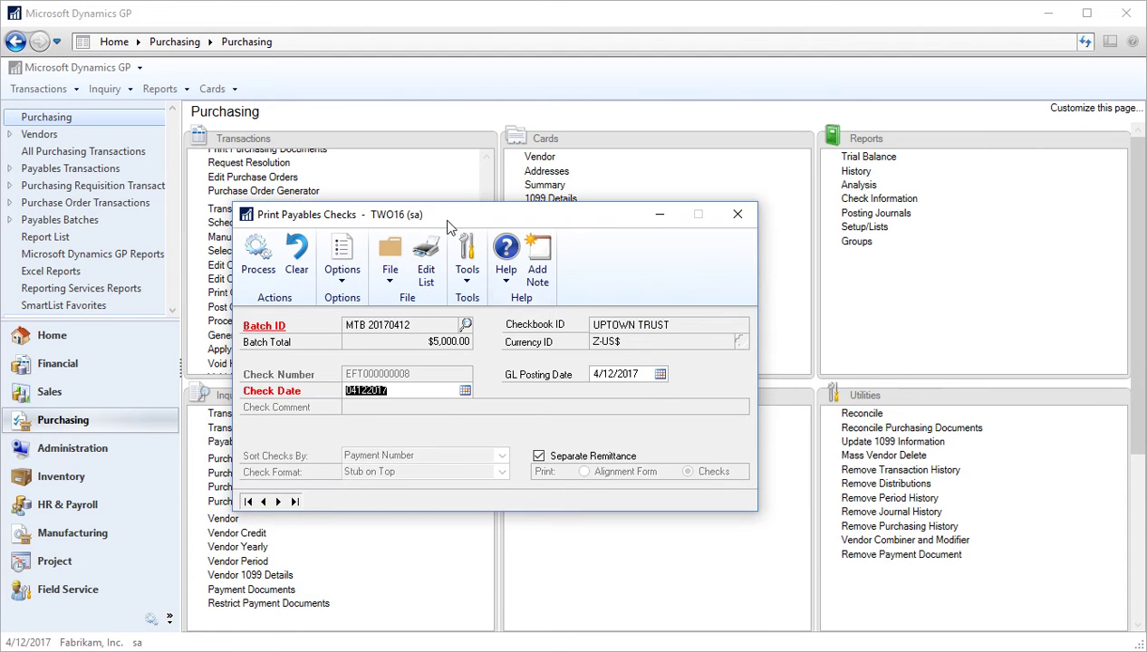
drag(450, 227, 521, 188)
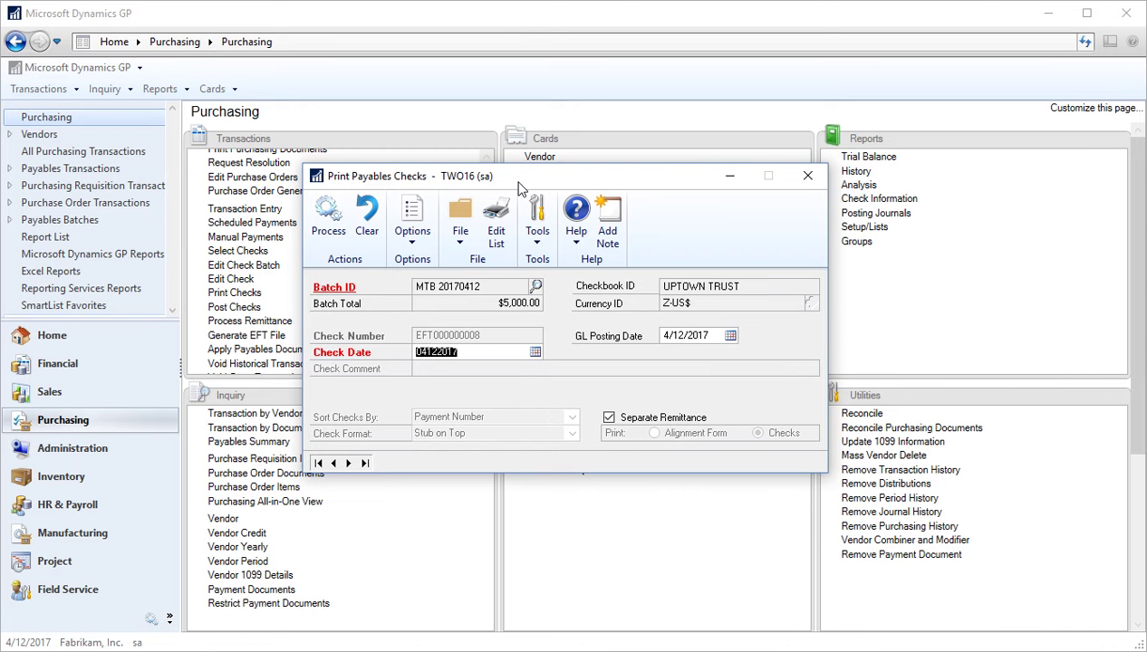
click(328, 210)
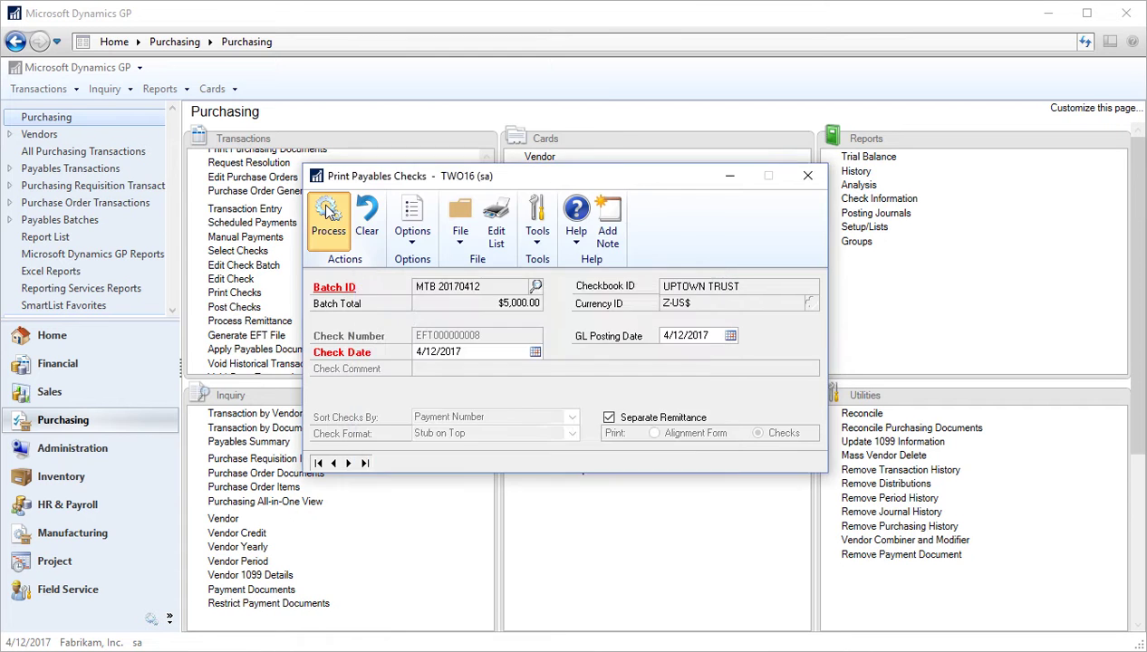
- Process the batch's Remittance Form by e-mail only, without Print Document, and output the Exception Report to the screen
drag(371, 119, 500, 147)
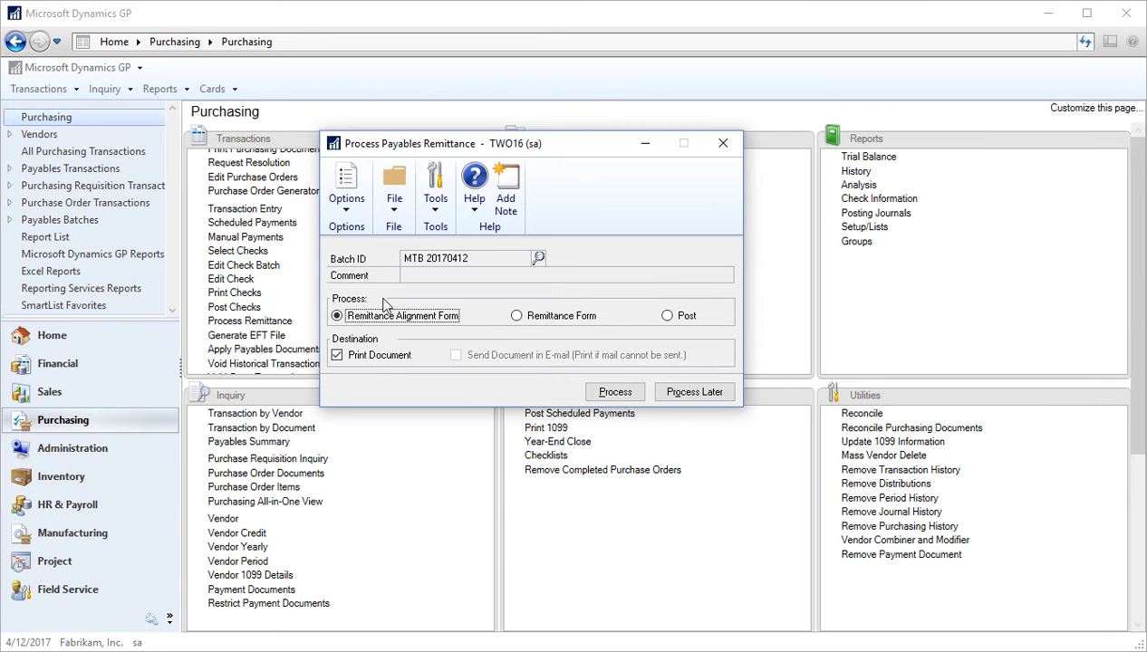
click(517, 317)
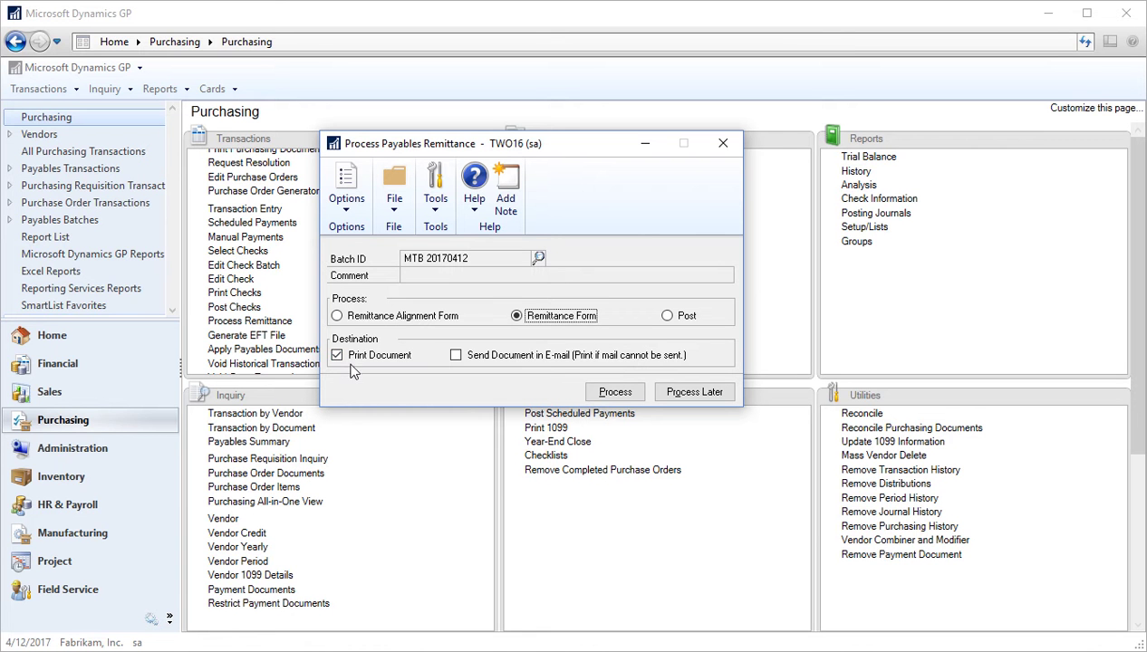
click(456, 355)
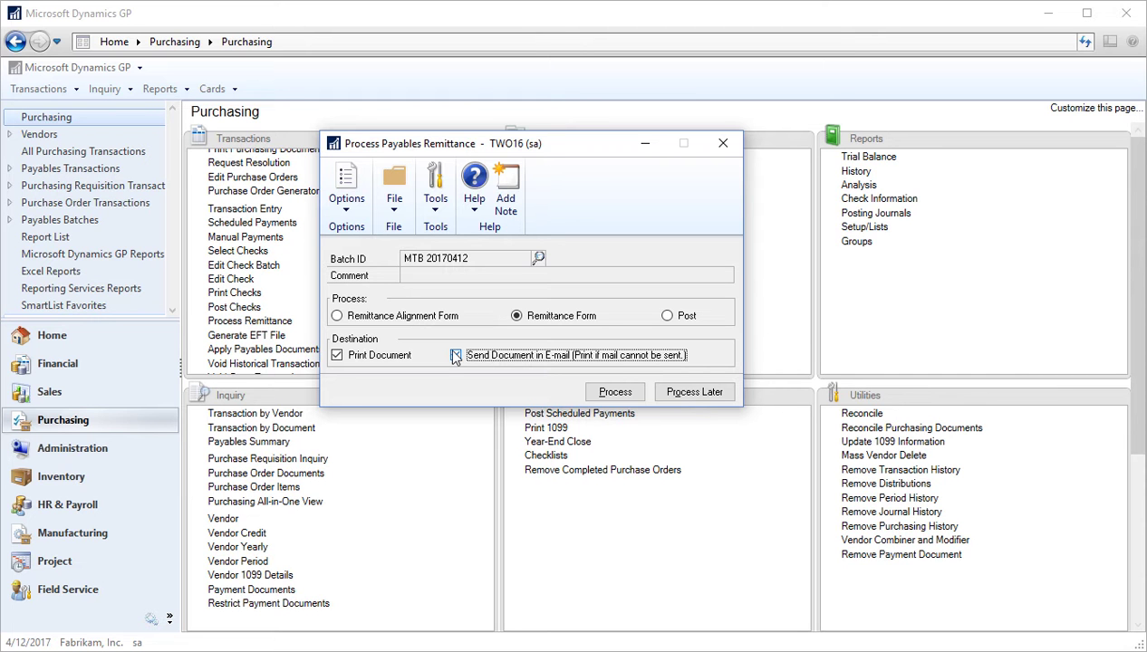
click(456, 355)
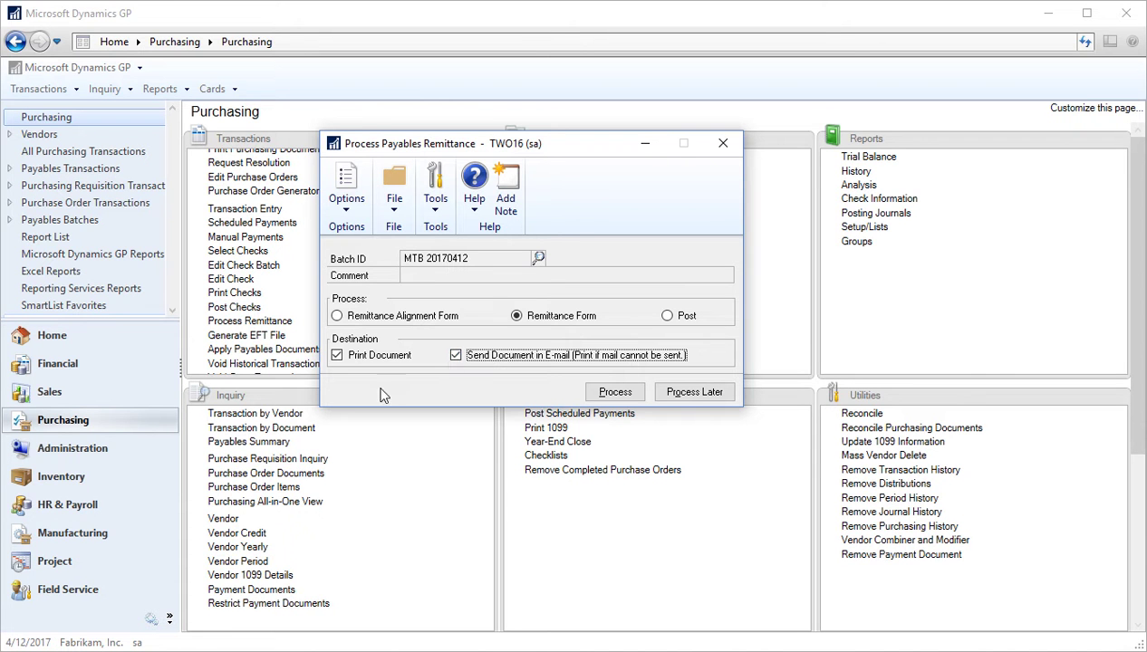
click(336, 356)
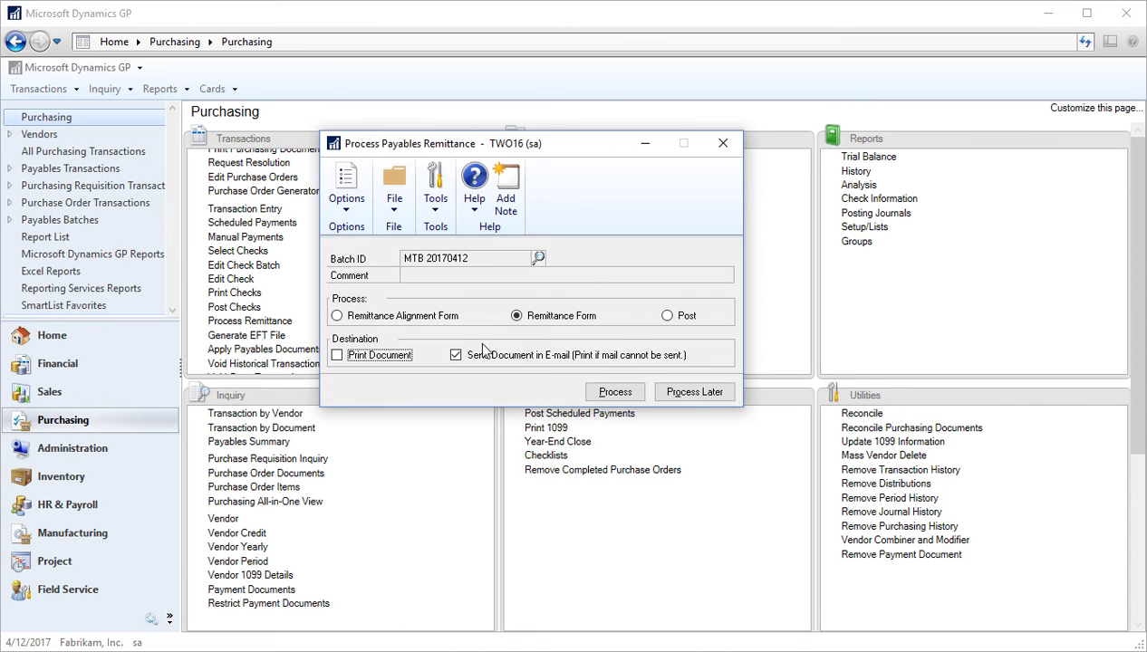
click(612, 391)
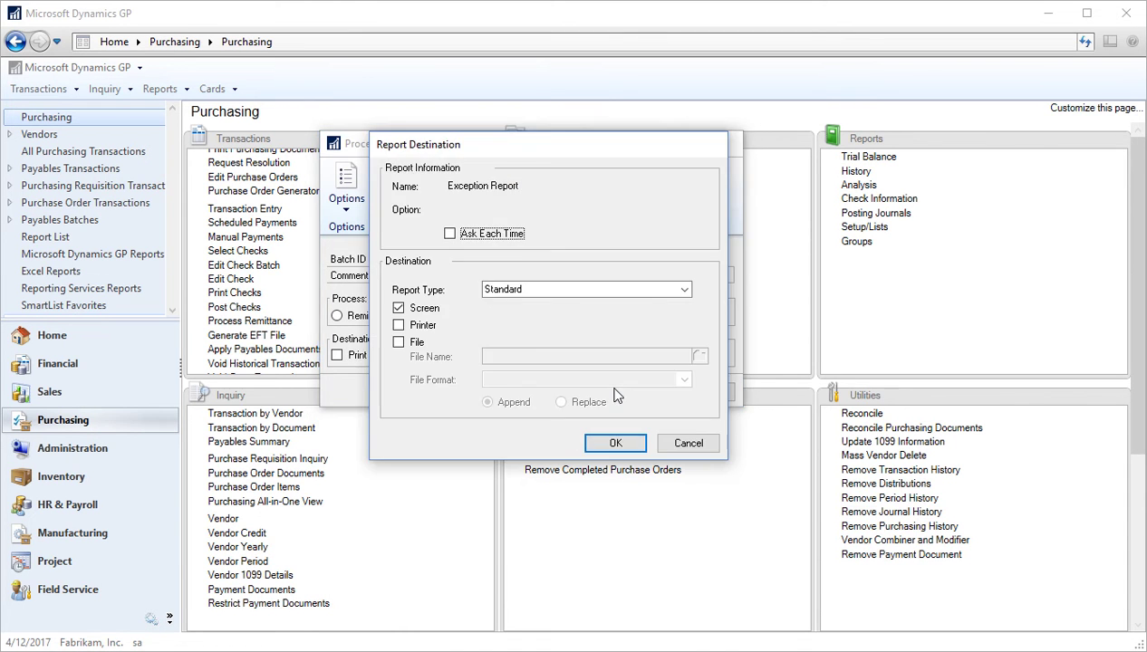
click(601, 443)
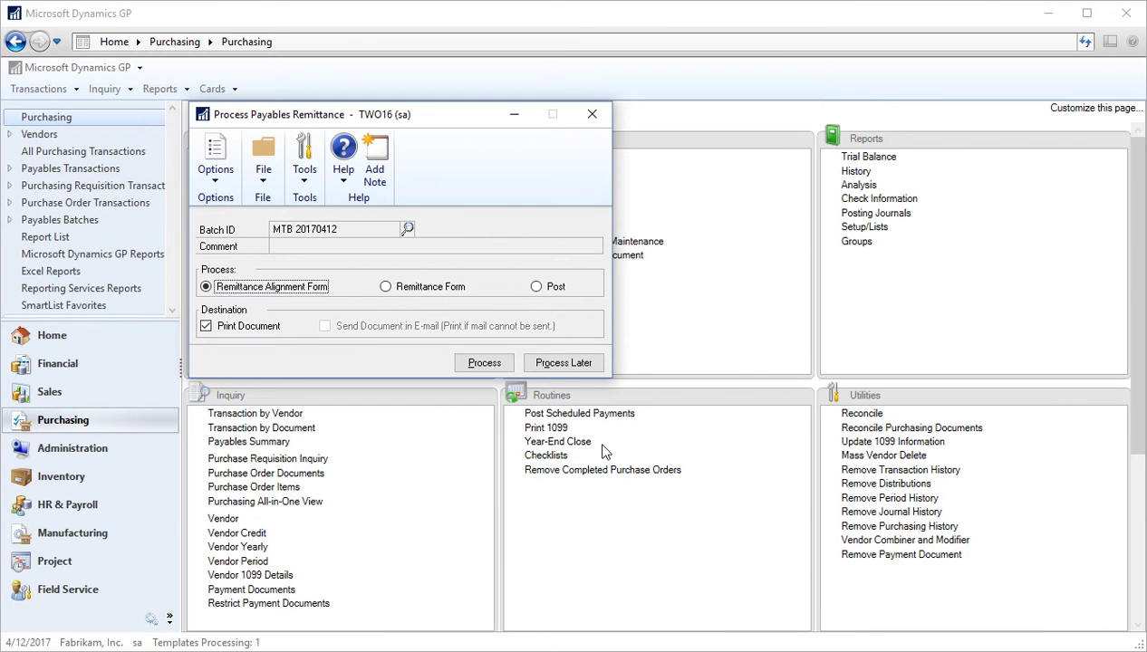
click(605, 446)
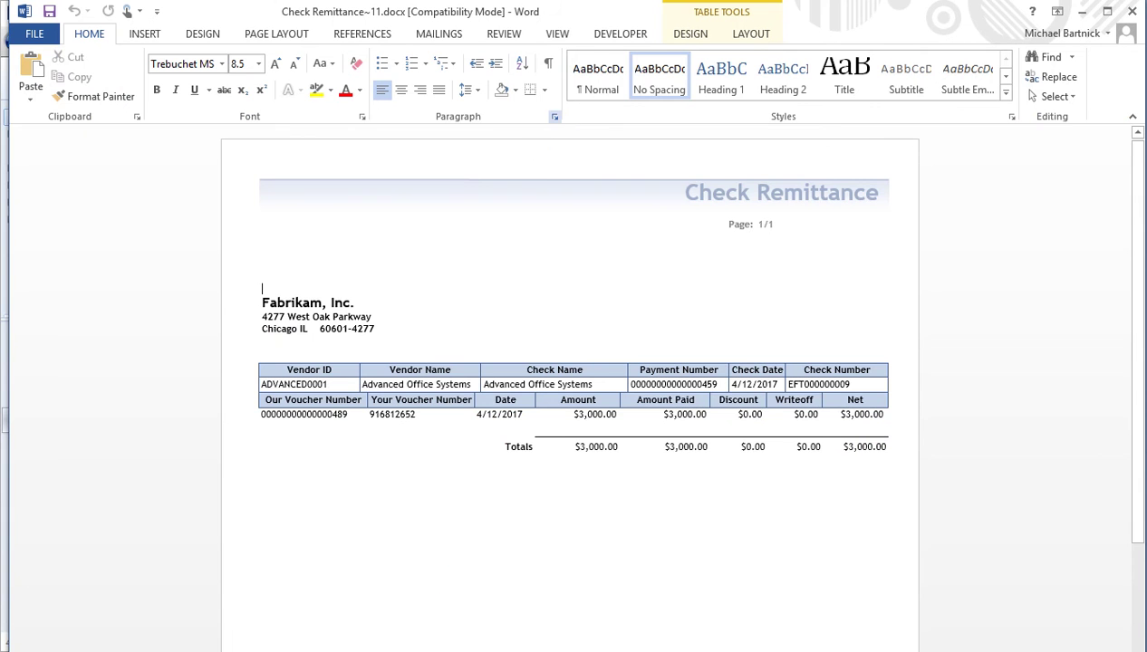
- Examine the full width of the Send Remittance Exception Report for each vendor's e-mail status, then close it
double_click(903, 25)
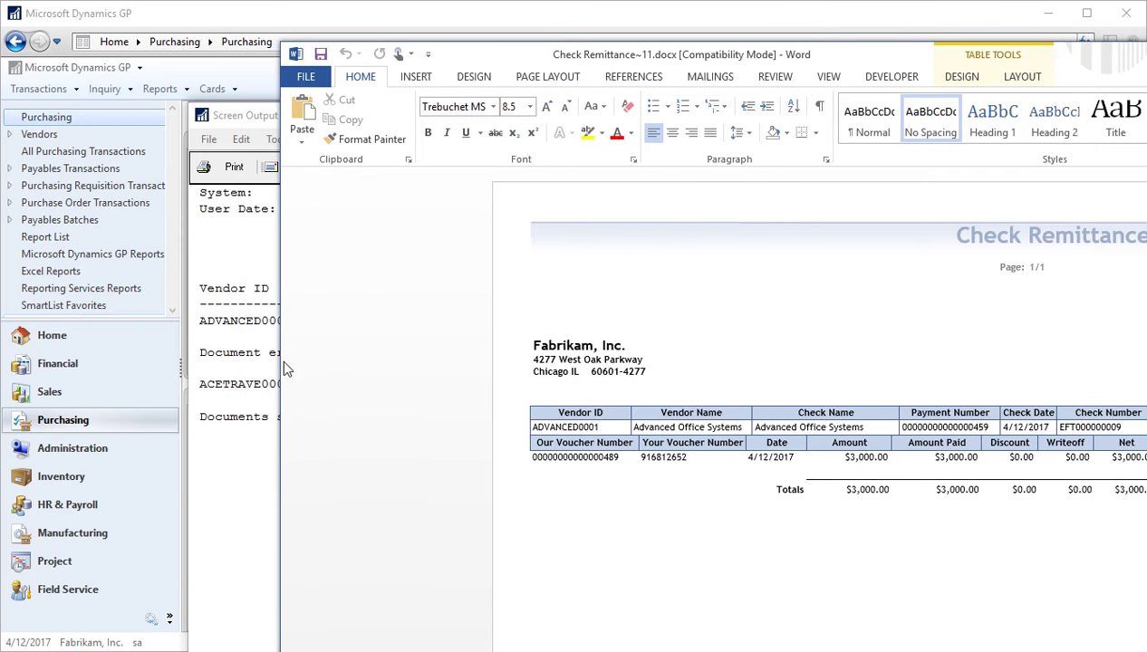
click(244, 294)
drag(538, 121, 403, 46)
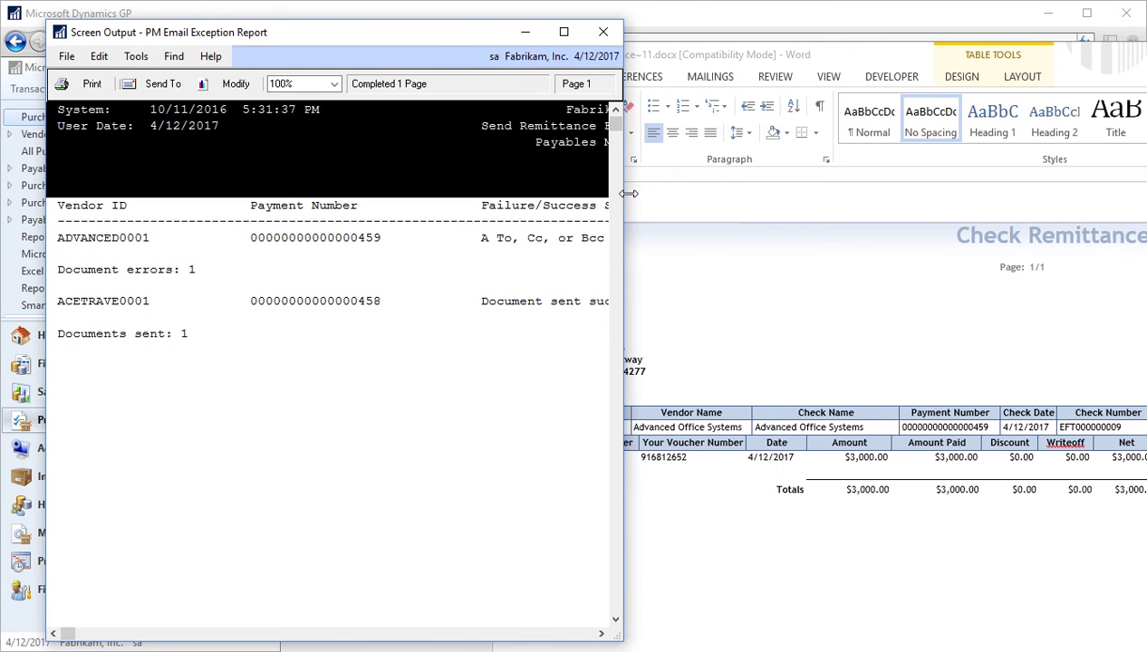
drag(623, 192, 1094, 199)
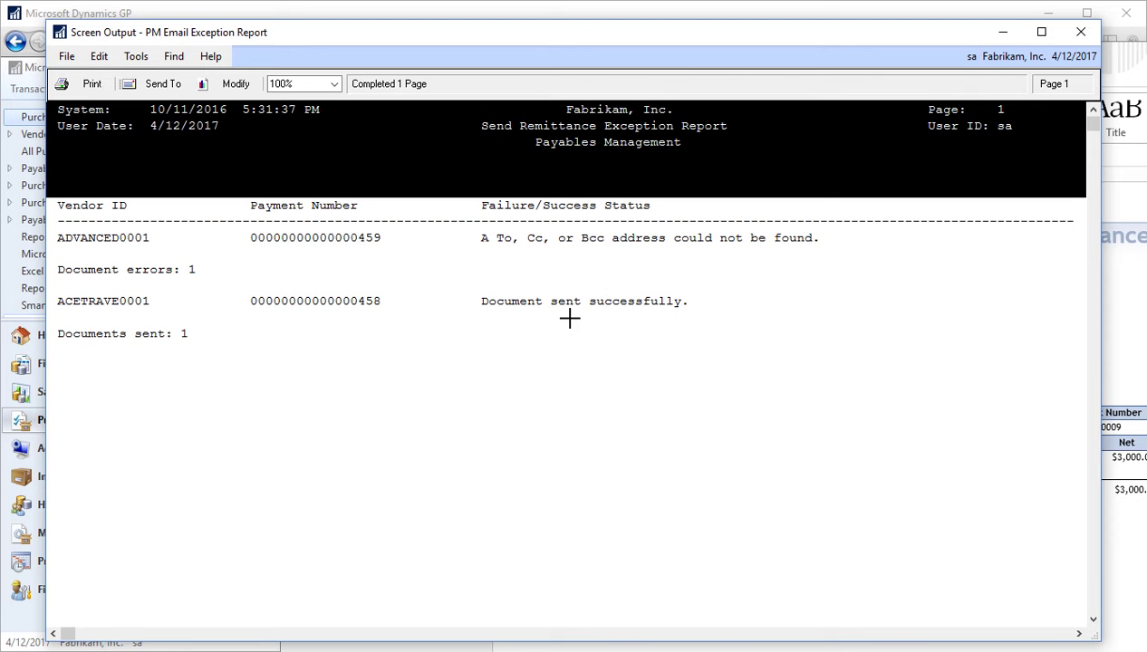
click(1081, 32)
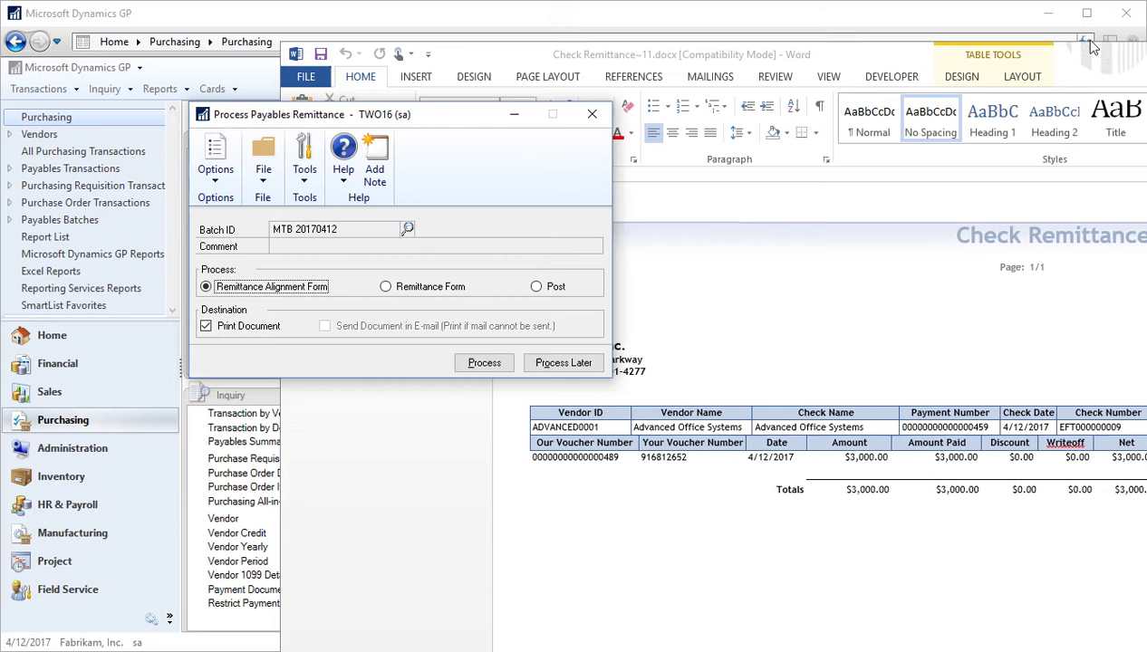
- Examine the Check Remittance document for ADVANCED0001 in Word, then close it
click(879, 65)
drag(1136, 73, 851, 41)
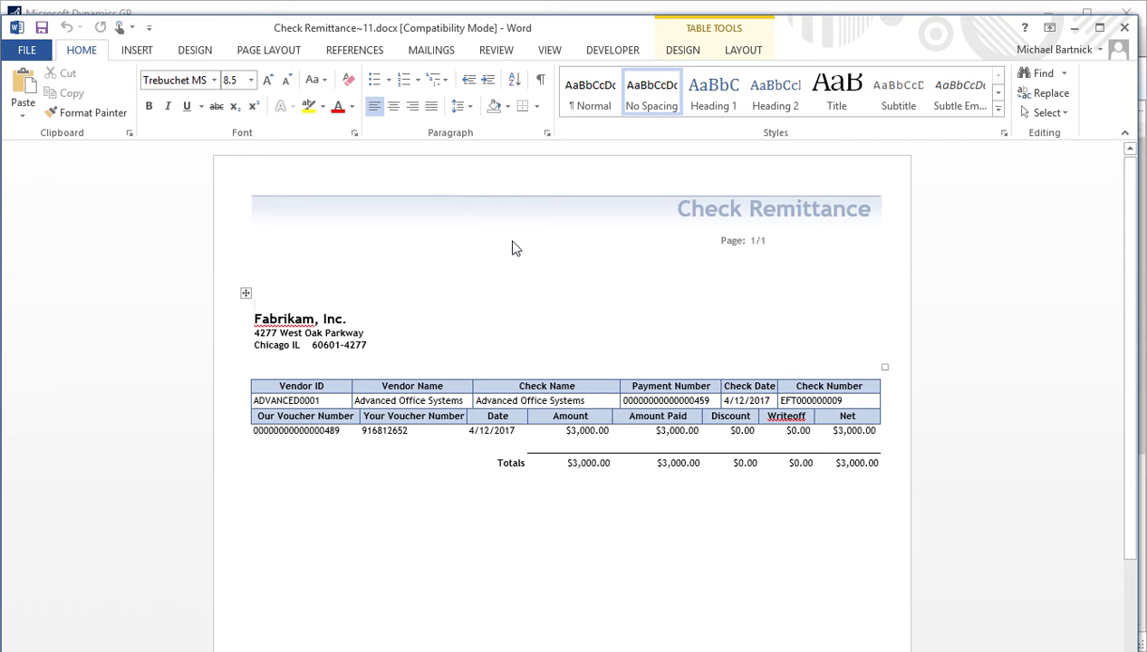
click(1125, 29)
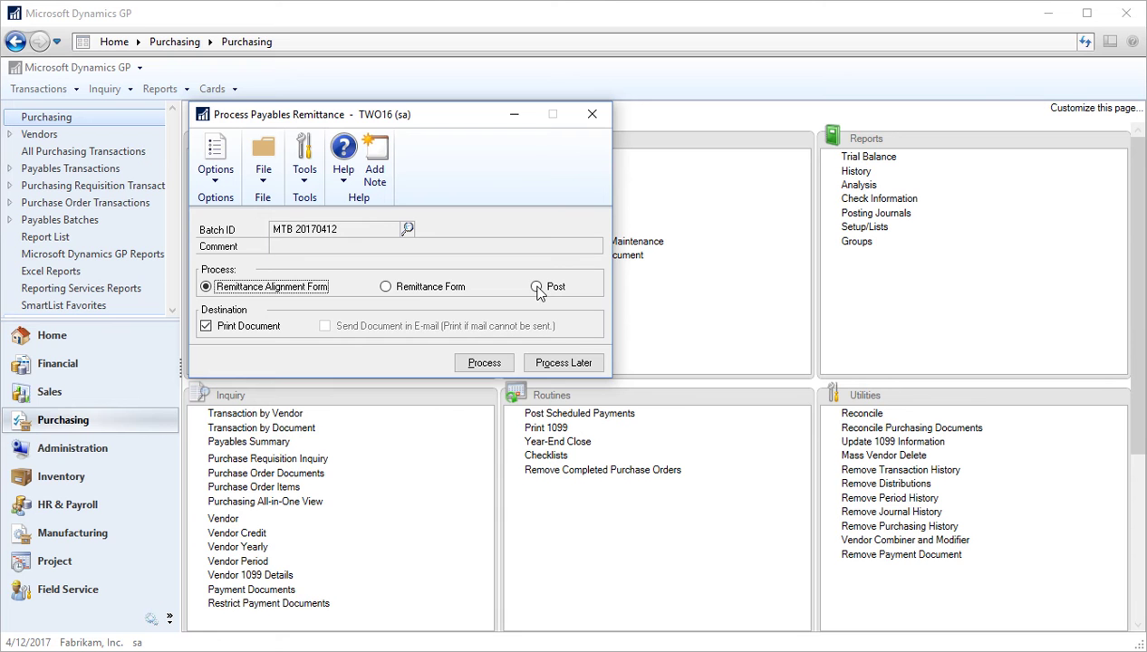
- Switch to the EFT remittance e-mail for A Travel Company and examine its attached PDF Fabrikam, Inc._EFT000000008.pdf
click(430, 286)
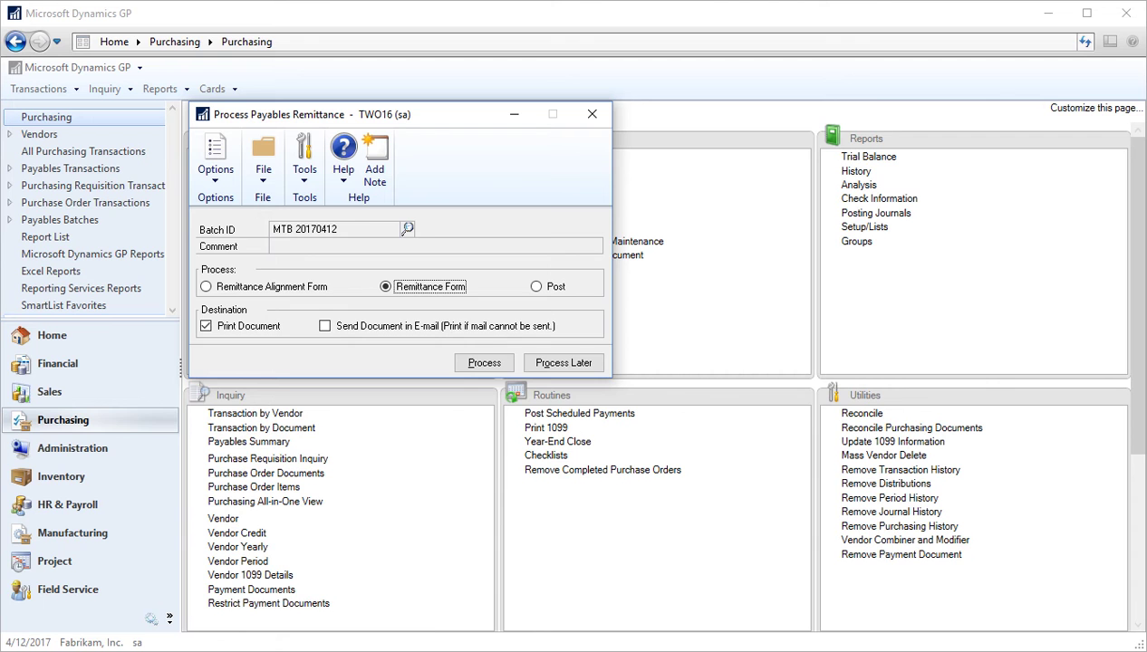
click(335, 625)
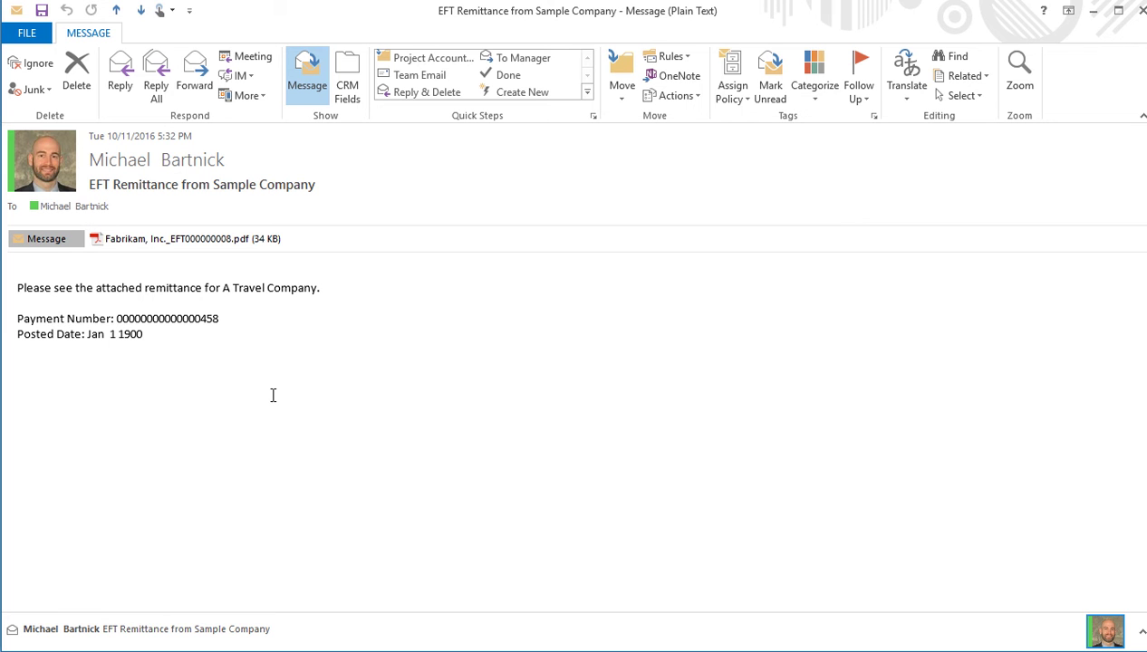
double_click(115, 243)
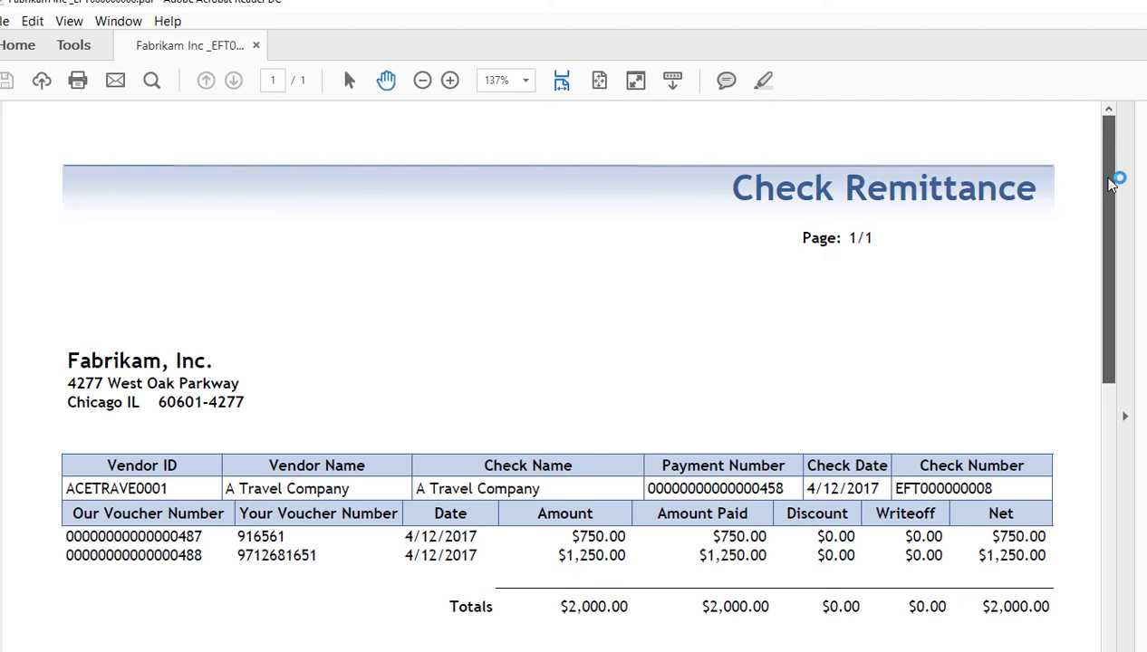
mouse_move(1113, 179)
mouse_down()
mouse_move(1113, 231)
mouse_move(1119, 174)
mouse_up()
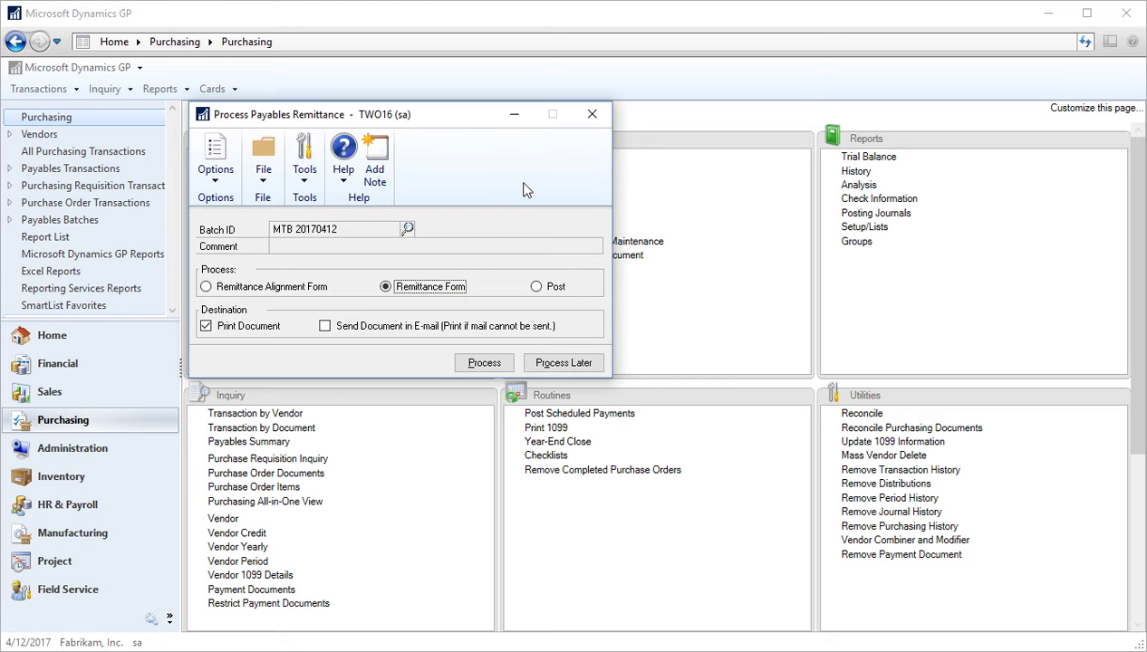
- Post batch MTB 20170412 from Process Payables Remittance, cancelling the posting report printouts
click(536, 286)
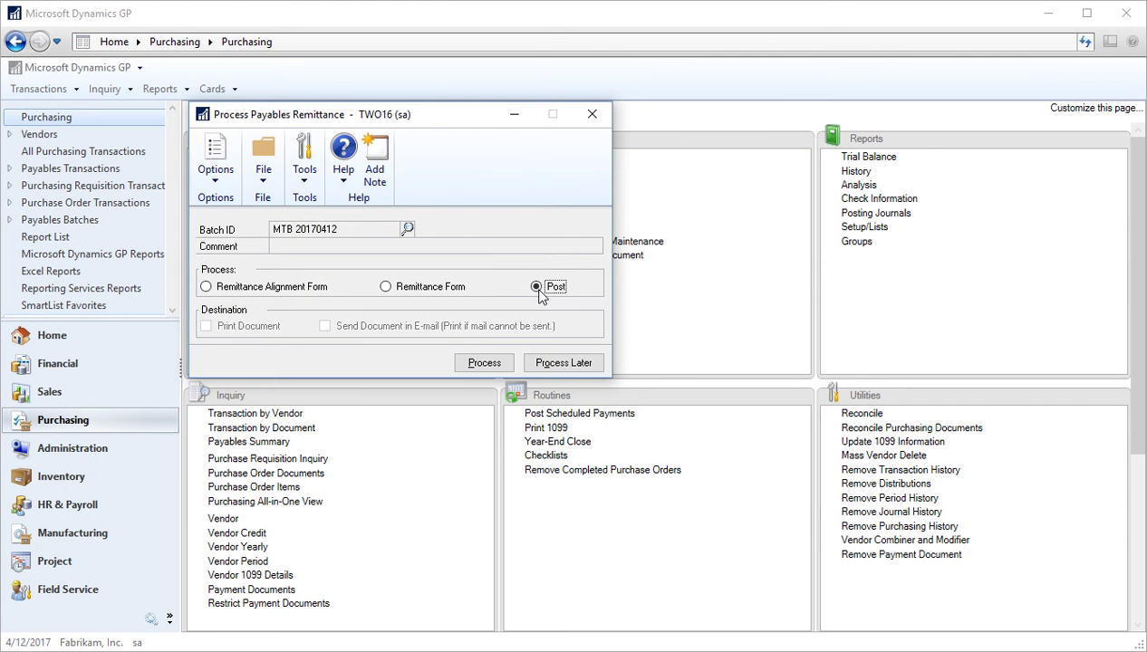
click(485, 363)
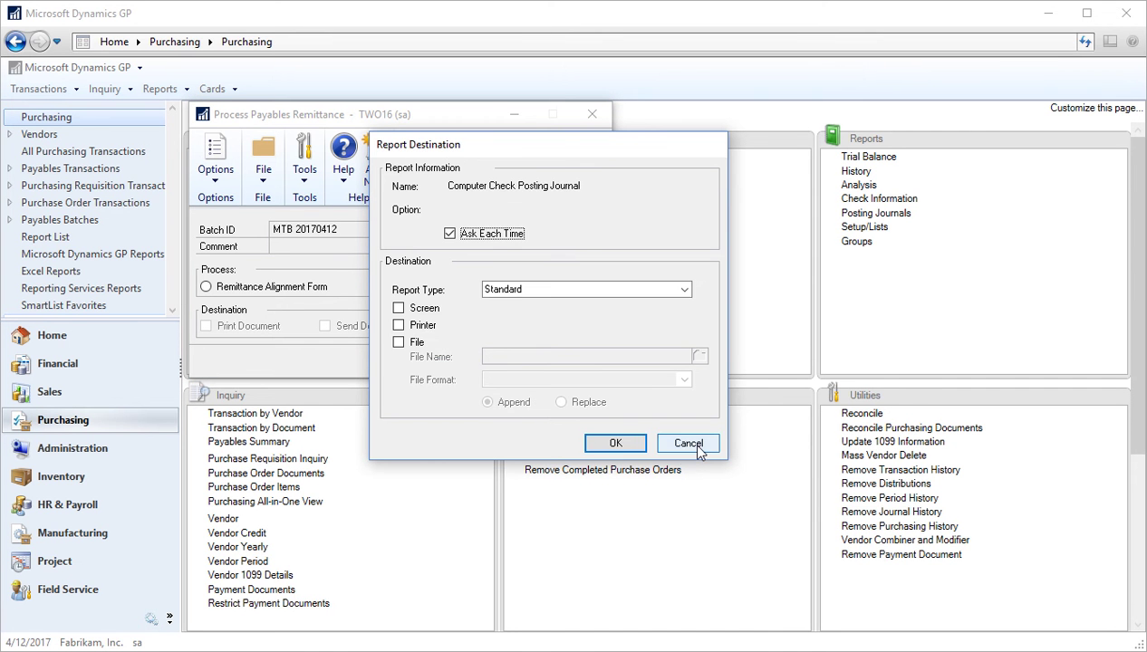
click(693, 444)
click(688, 444)
click(688, 444)
click(689, 443)
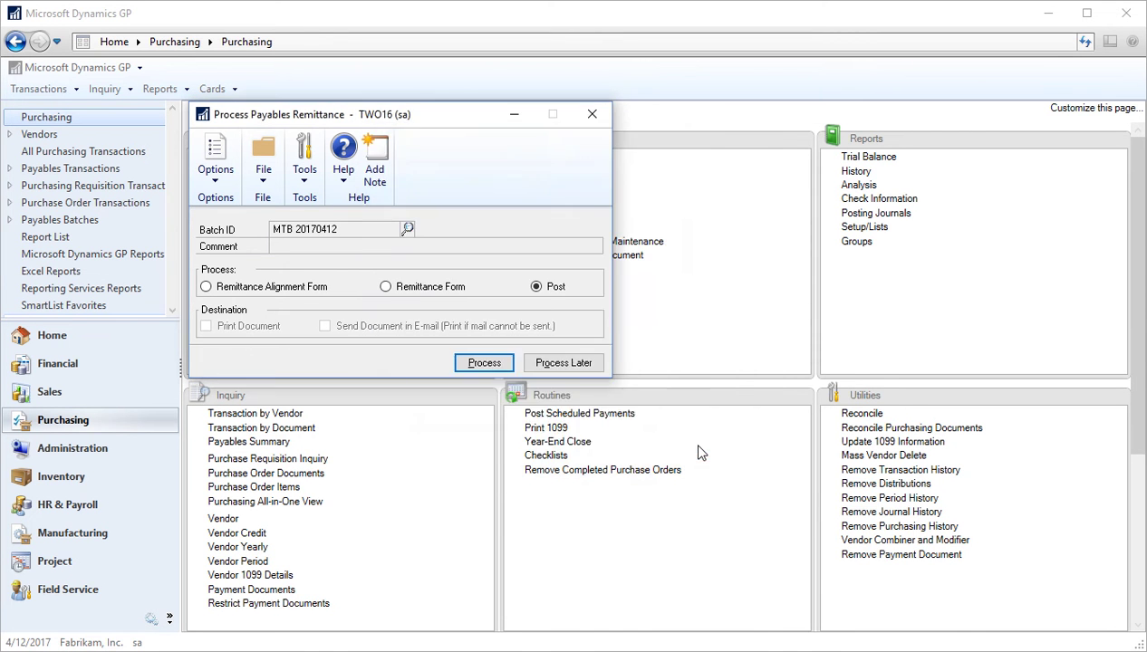
click(698, 450)
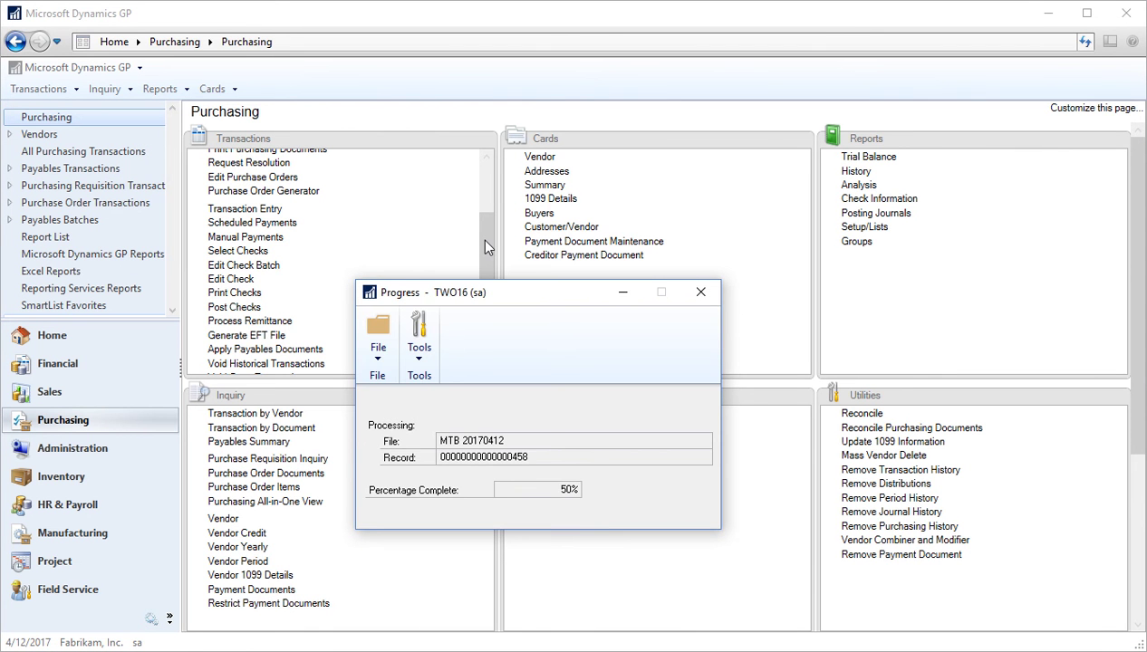
- Start generating EFT files for the Purchasing series and select the UPTOWN TRUST checkbook
drag(484, 246, 485, 270)
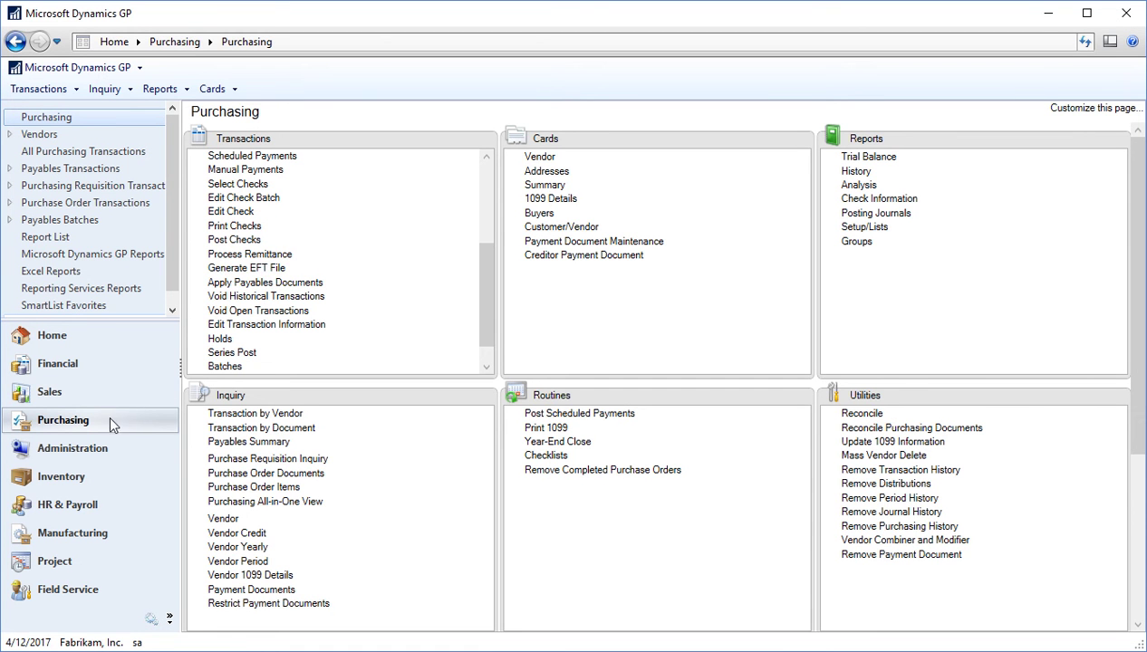
click(240, 270)
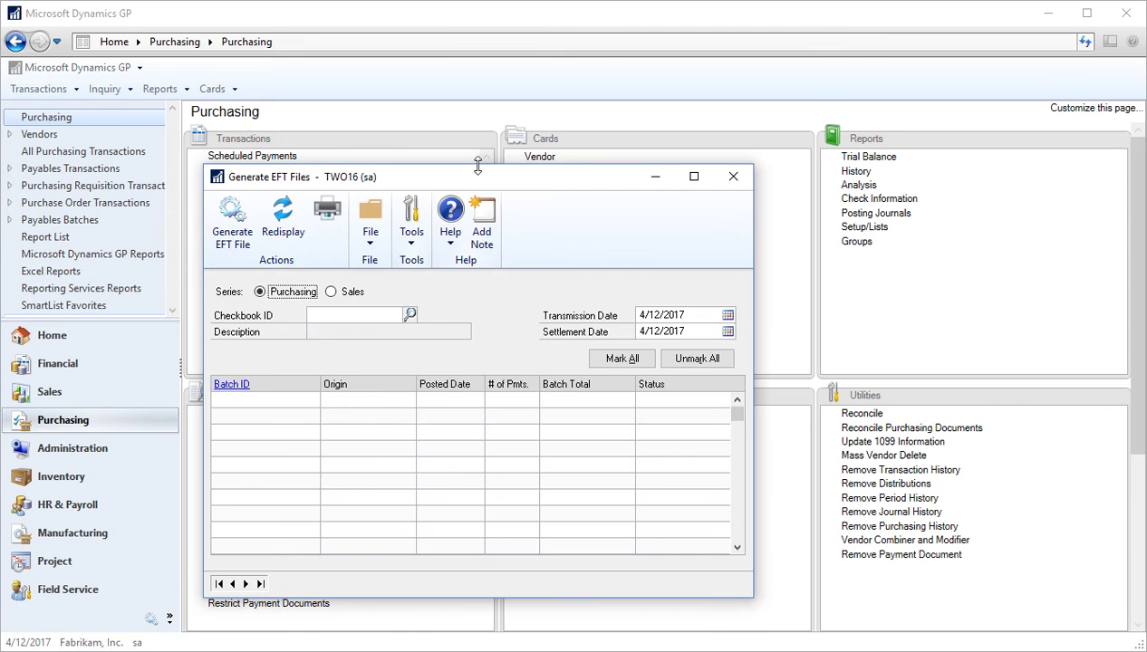
drag(470, 174, 498, 141)
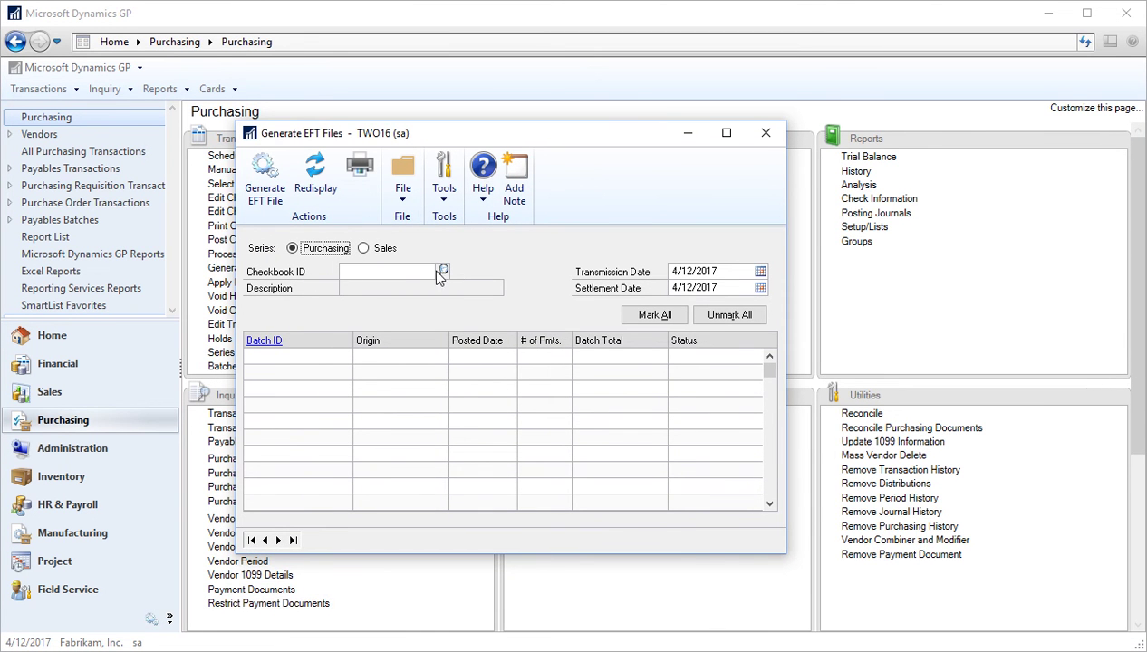
click(443, 273)
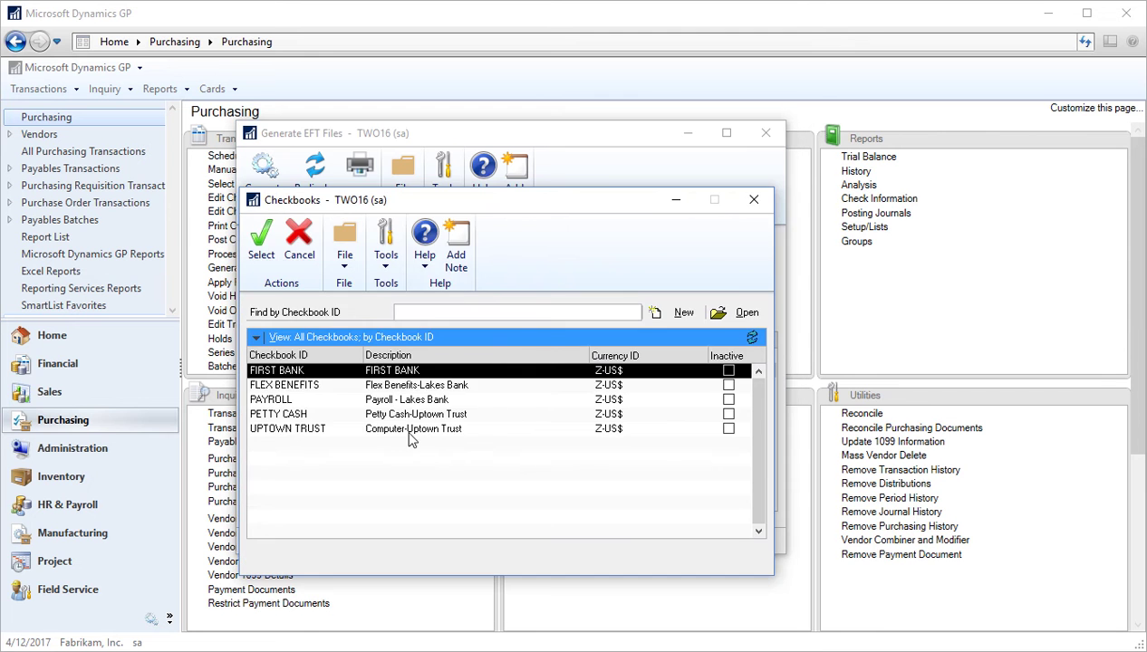
double_click(285, 430)
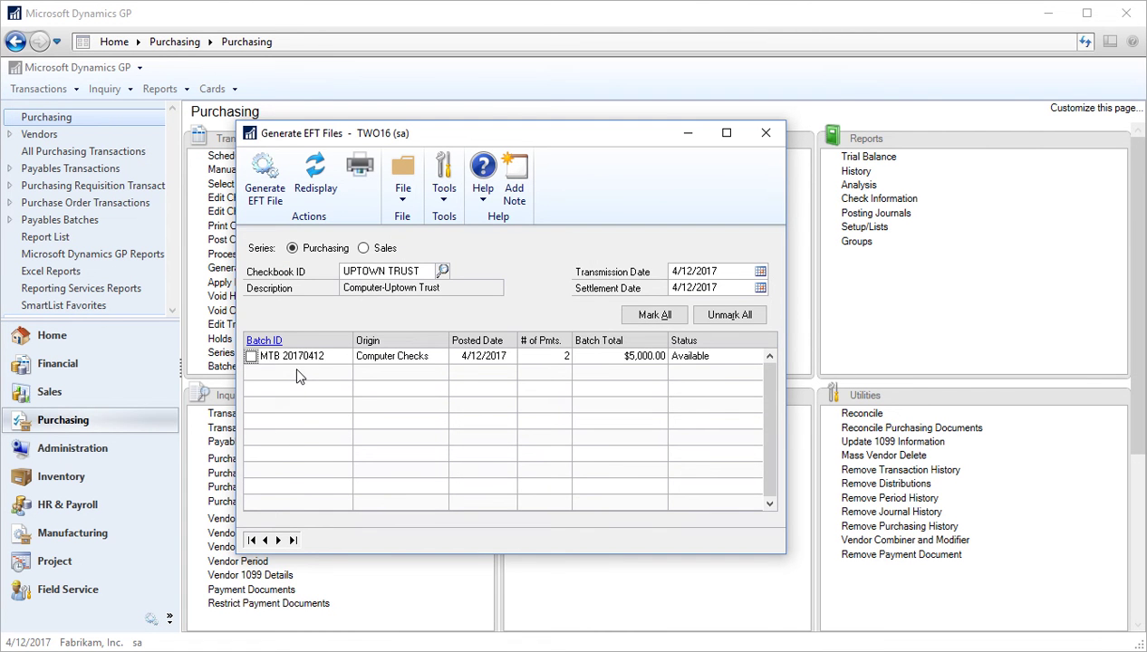
- Mark batch MTB 20170412 and generate its EFT file, then acknowledge the message
click(251, 358)
click(256, 177)
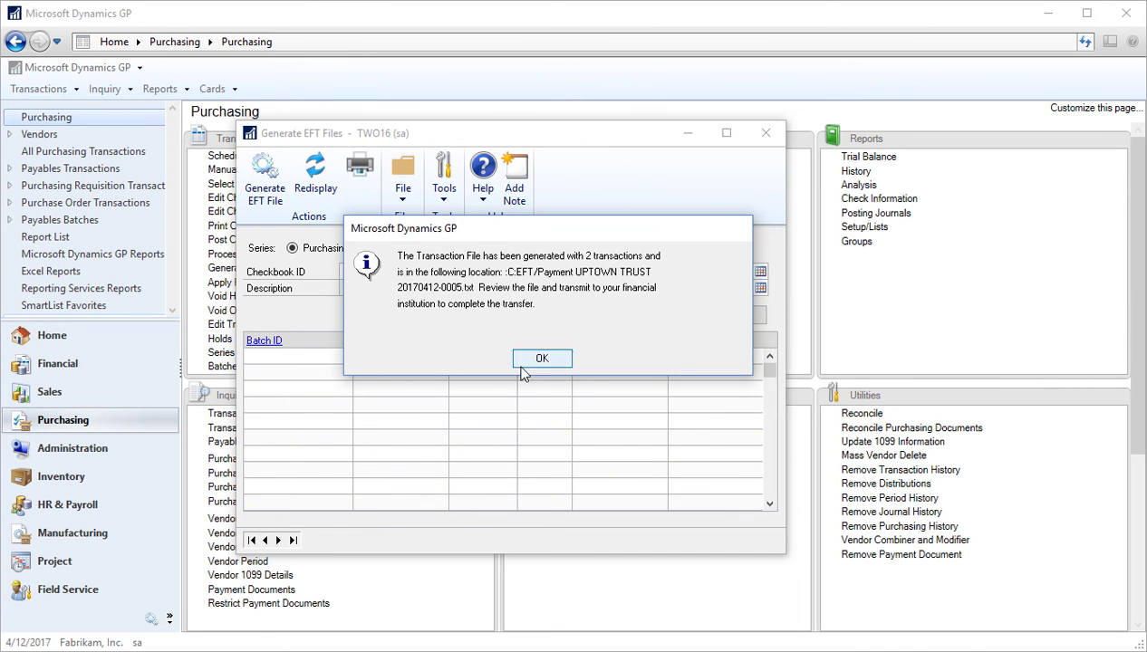
click(533, 359)
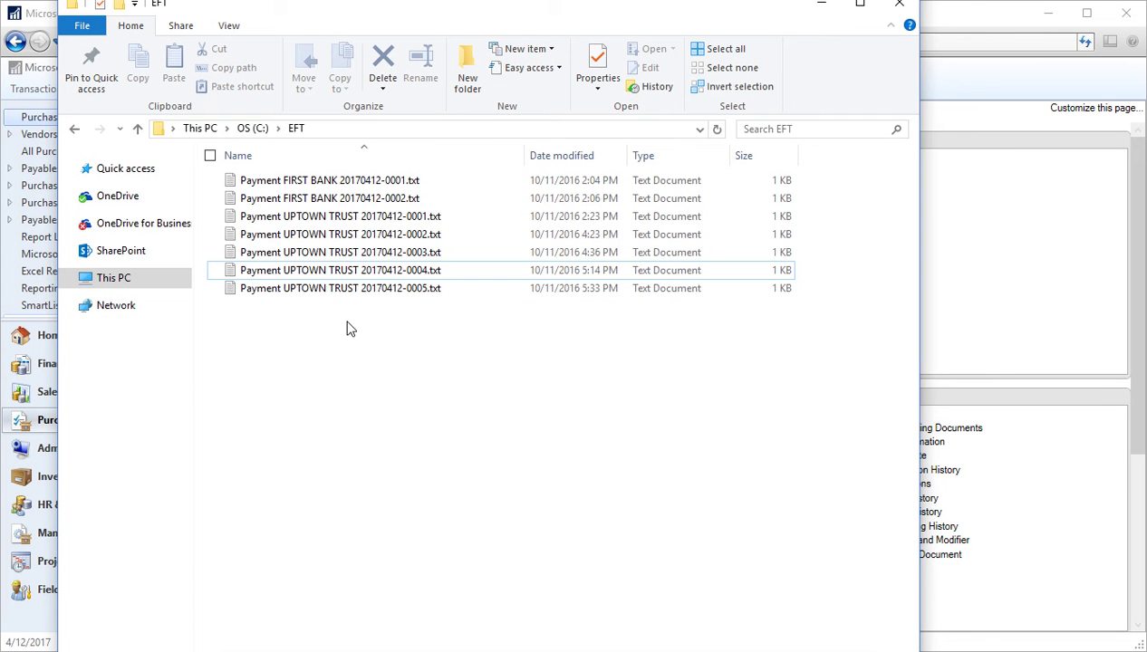
- Open Payment UPTOWN TRUST 20170412-0005.txt from the C: drive's EFT folder, examine its payment records, and close it
click(316, 291)
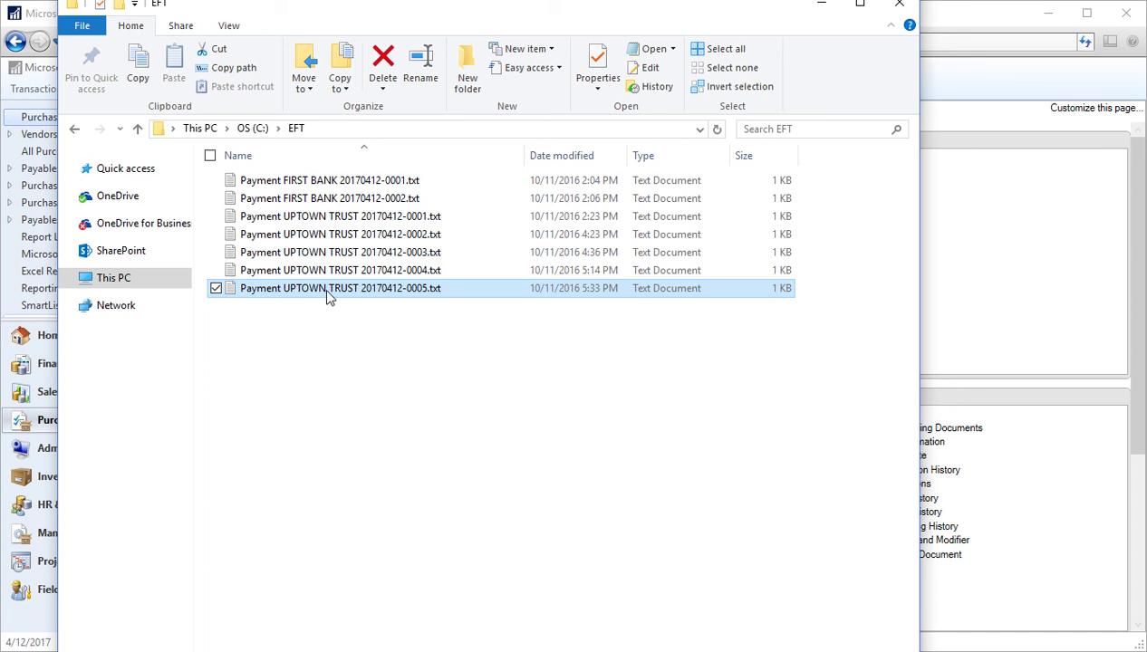
double_click(326, 290)
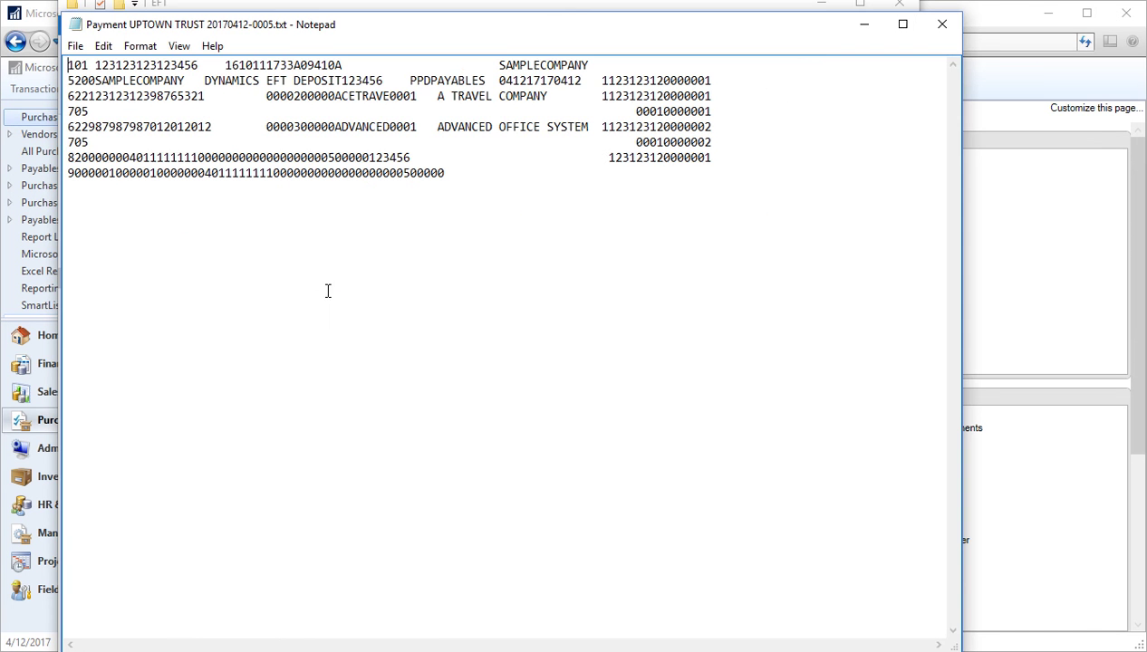
click(940, 29)
click(492, 411)
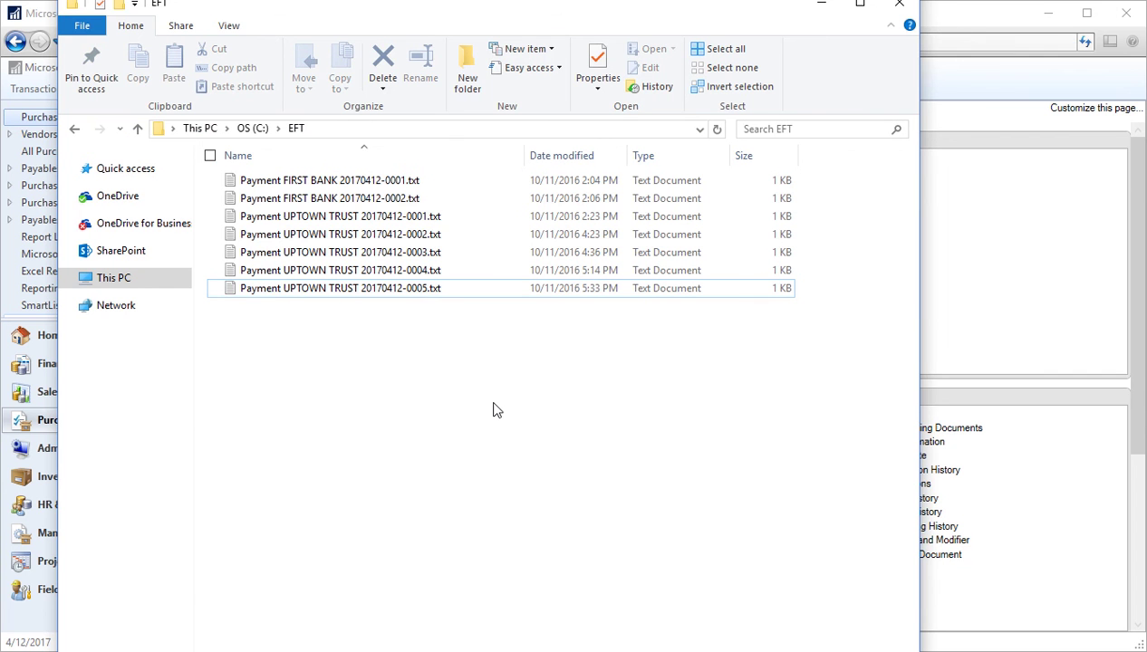